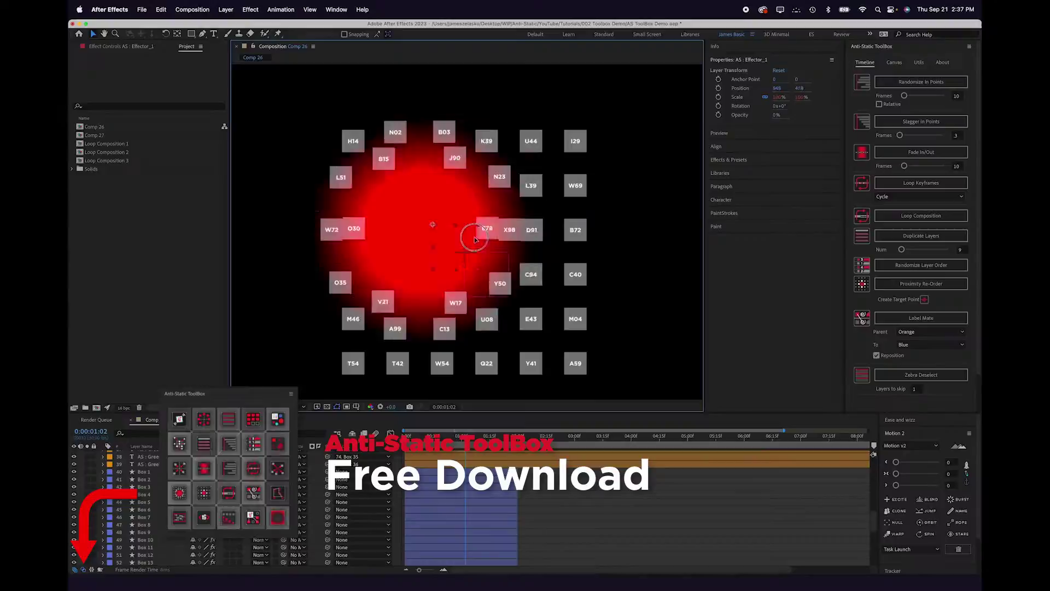
Watch the intro: the finished spirograph, then a ToolBox demo moving and scrubbing boxes
{"action": "mouse_move", "coordinate": [476, 235]}
{"action": "left_mouse_down"}
{"action": "mouse_move", "coordinate": [499, 253]}
{"action": "mouse_move", "coordinate": [479, 277]}
{"action": "mouse_move", "coordinate": [367, 261]}
{"action": "left_mouse_up"}
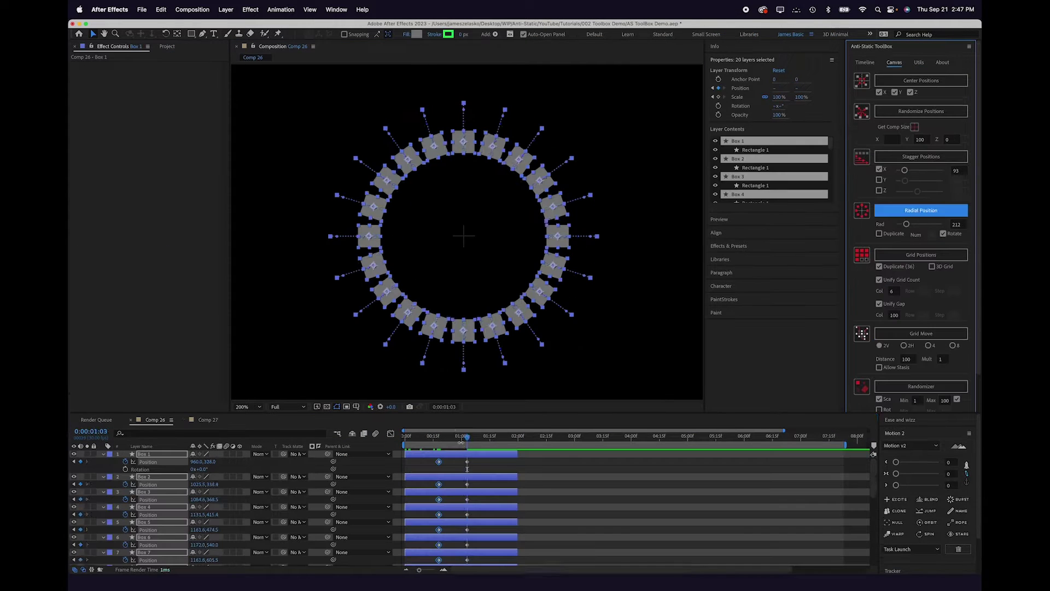
{"action": "left_click_drag", "start_coordinate": [461, 437], "coordinate": [435, 436]}
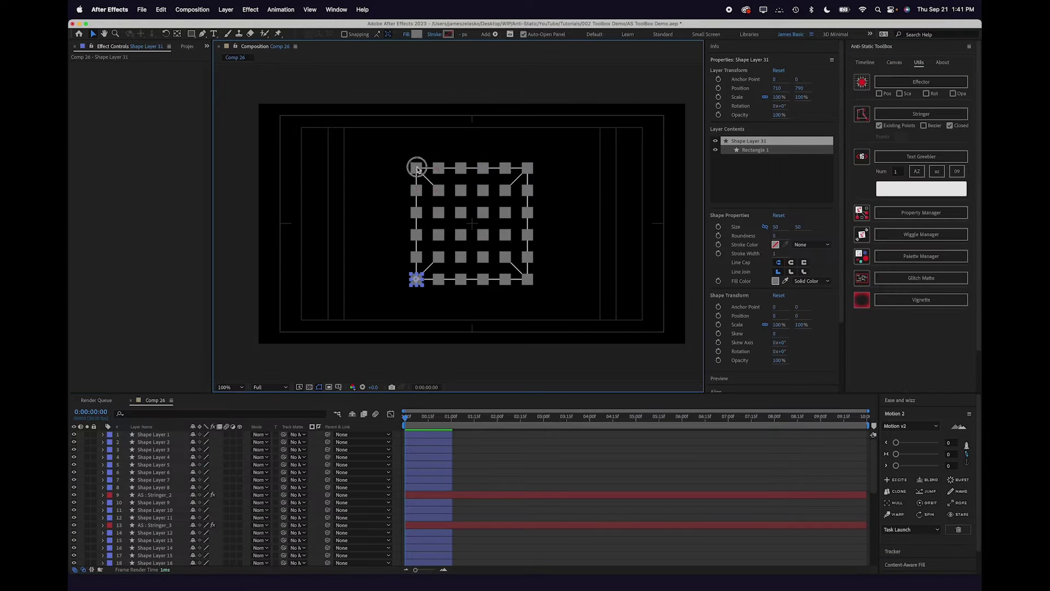
{"action": "left_click_drag", "start_coordinate": [417, 168], "coordinate": [383, 199]}
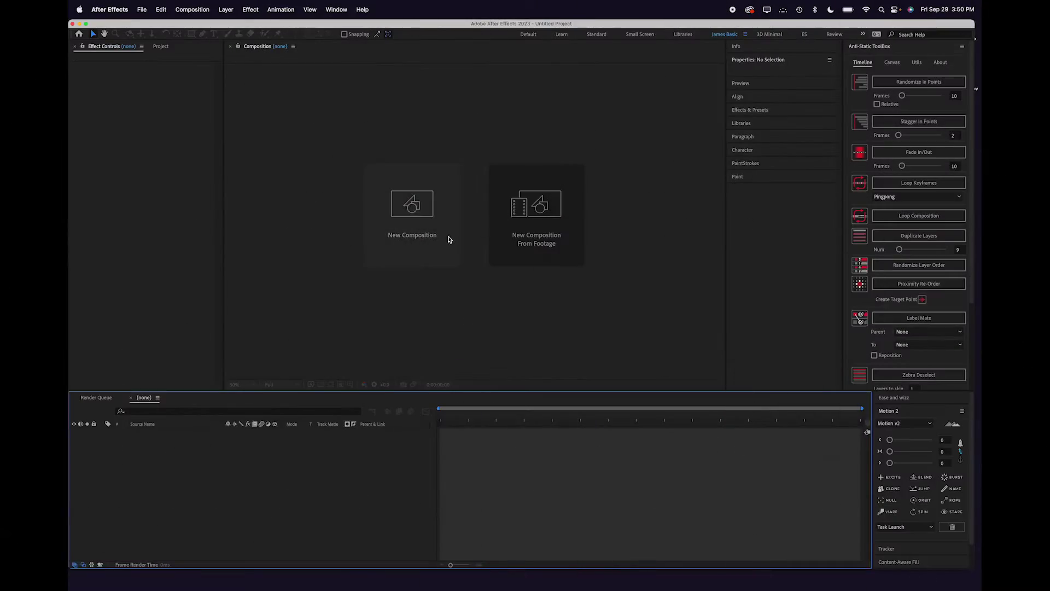
Create a 1500×1500, 30 fps composition and add a 400-pixel ellipse shape layer
{"action": "left_click", "coordinate": [403, 209]}
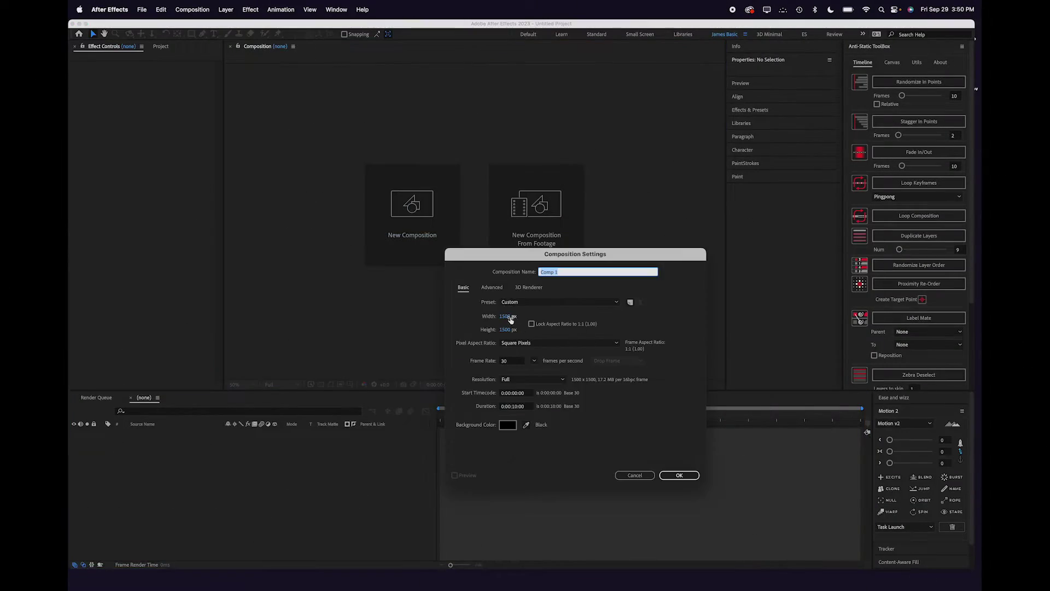
{"action": "left_click", "coordinate": [680, 476]}
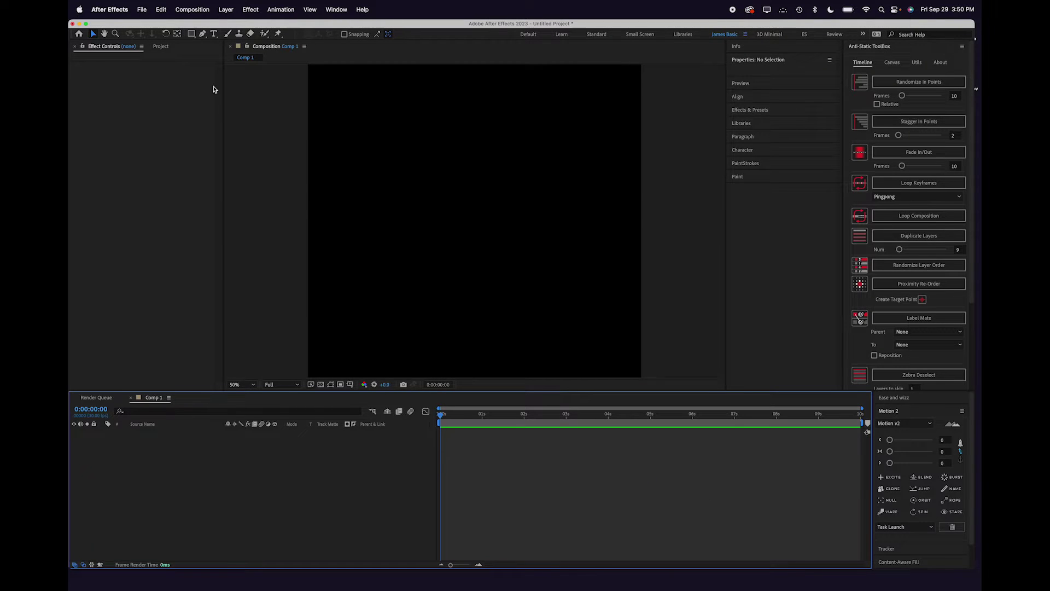
{"action": "left_click_drag", "start_coordinate": [191, 34], "coordinate": [213, 54]}
{"action": "double_click", "coordinate": [191, 33]}
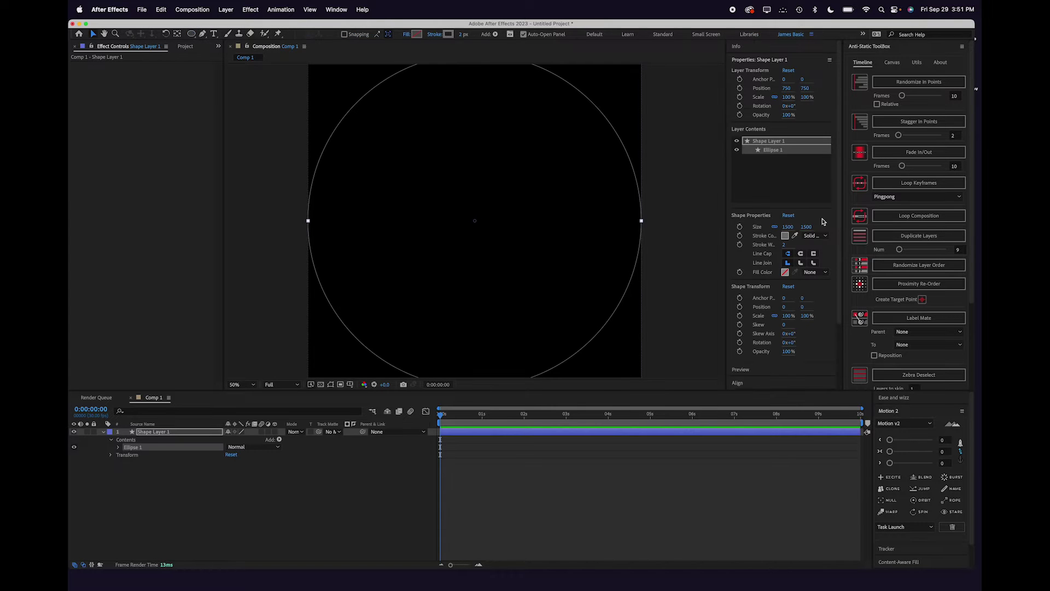
{"action": "left_click", "coordinate": [787, 226]}
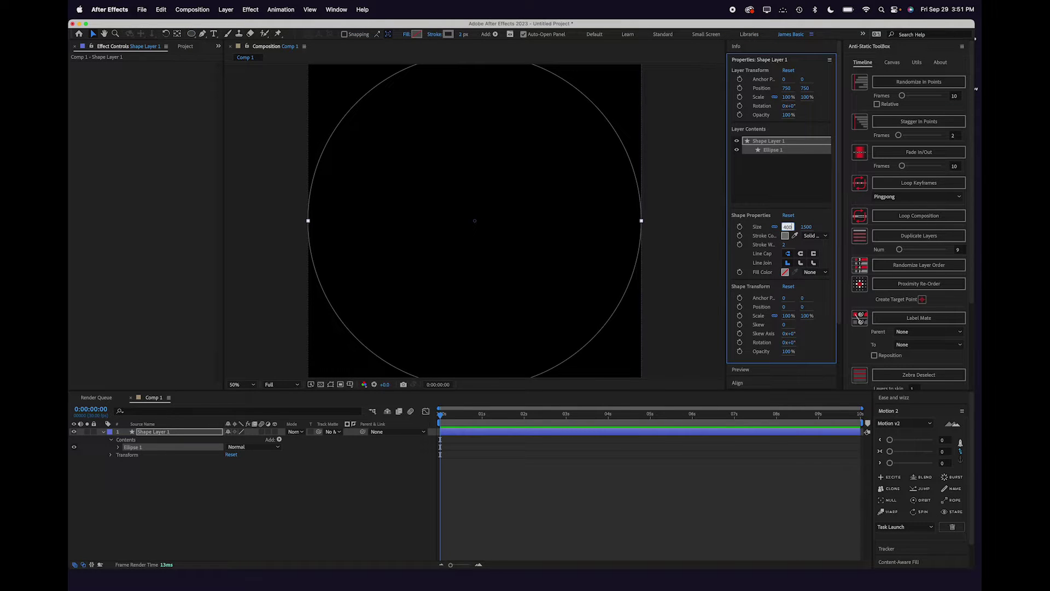
{"action": "key", "text": "Return"}
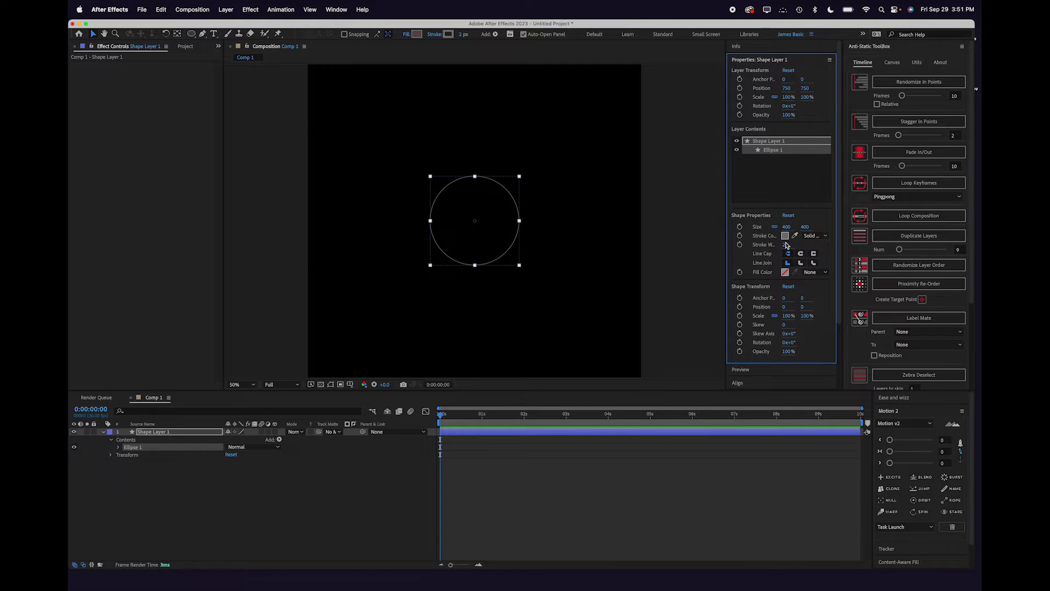
Set the circle's outline colour and rename the layer 'Circle 1'
{"action": "left_click", "coordinate": [785, 235]}
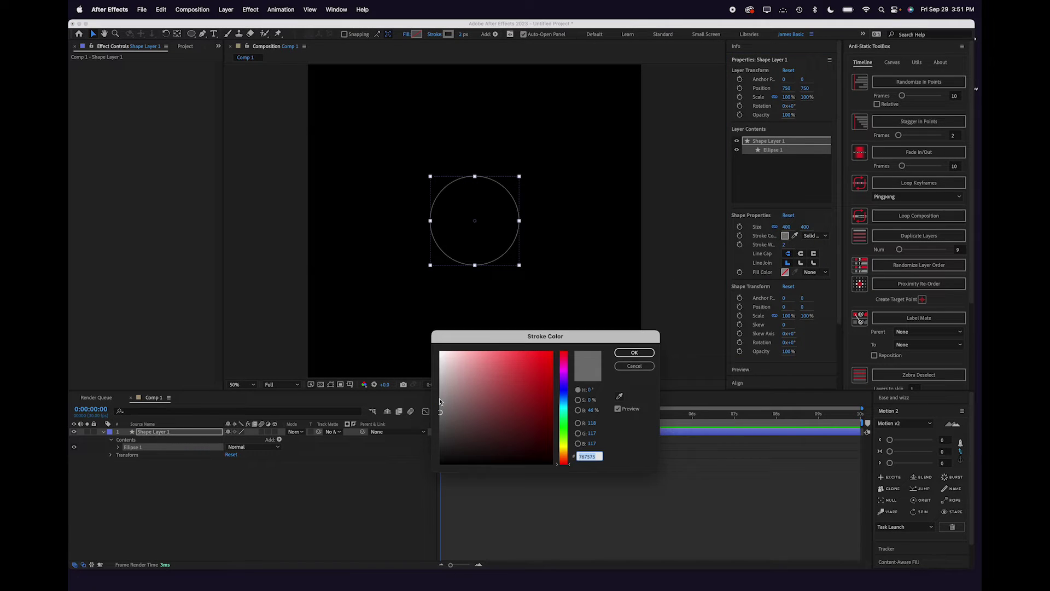
{"action": "left_click", "coordinate": [633, 353]}
{"action": "left_click", "coordinate": [579, 431]}
{"action": "key", "text": "Return"}
{"action": "type", "text": "c"}
{"action": "type", "text": "ircle 1"}
{"action": "key", "text": "Return"}
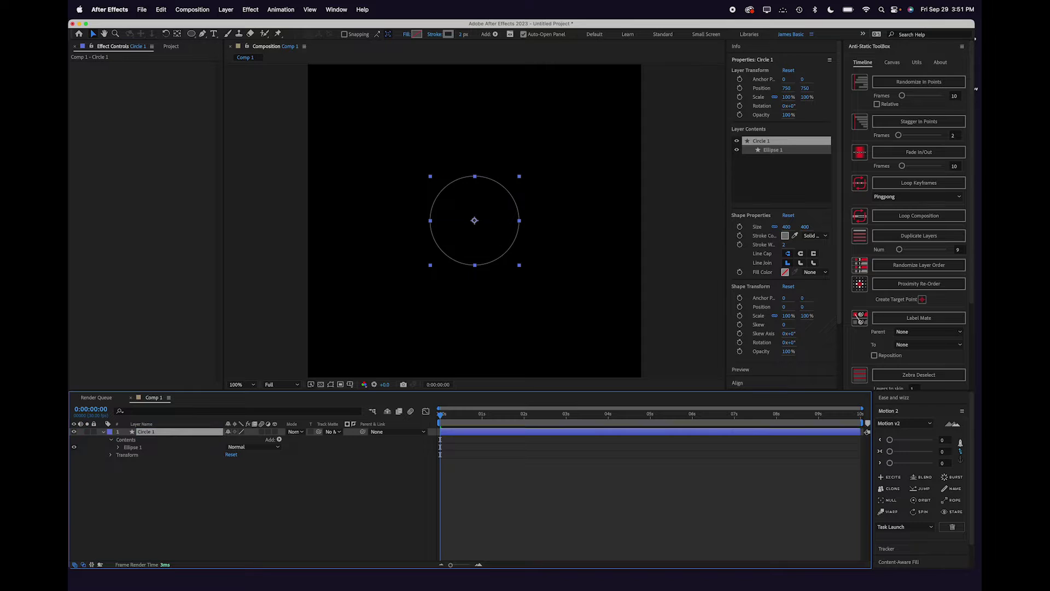
Create 12 rotated radial copies of the circle at radius 200, then select all layers
{"action": "left_click", "coordinate": [893, 62]}
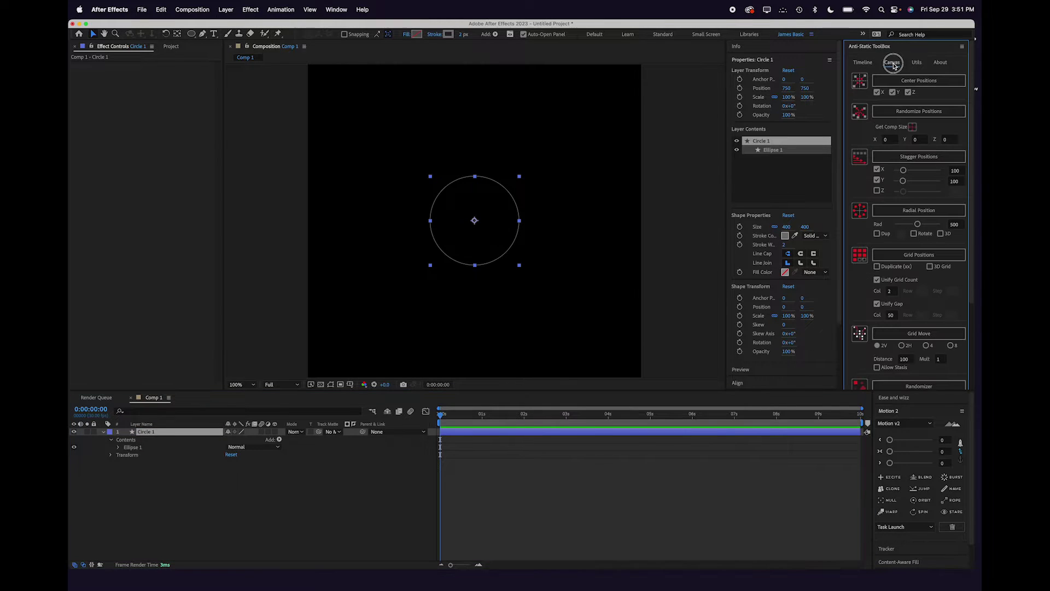
{"action": "left_click", "coordinate": [877, 234]}
{"action": "left_click", "coordinate": [954, 225]}
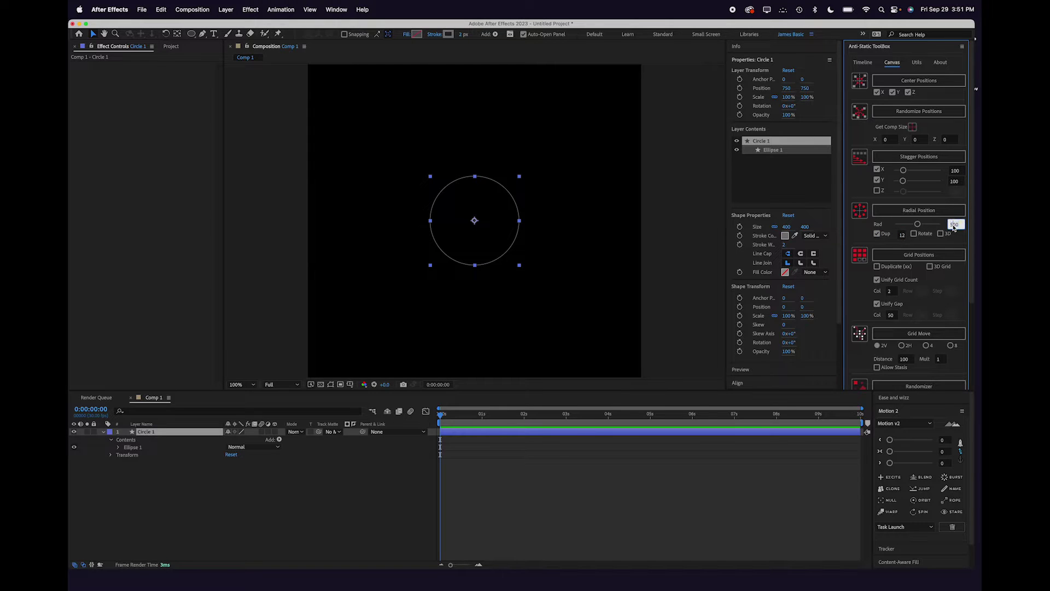
{"action": "left_click", "coordinate": [922, 235]}
{"action": "left_click", "coordinate": [913, 213]}
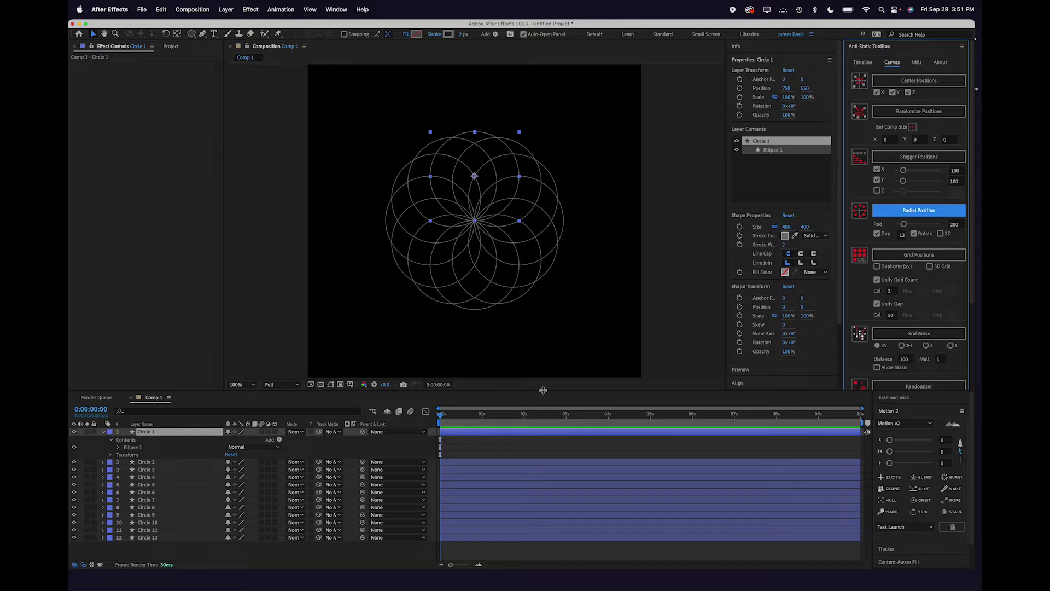
{"action": "key", "text": "super+a"}
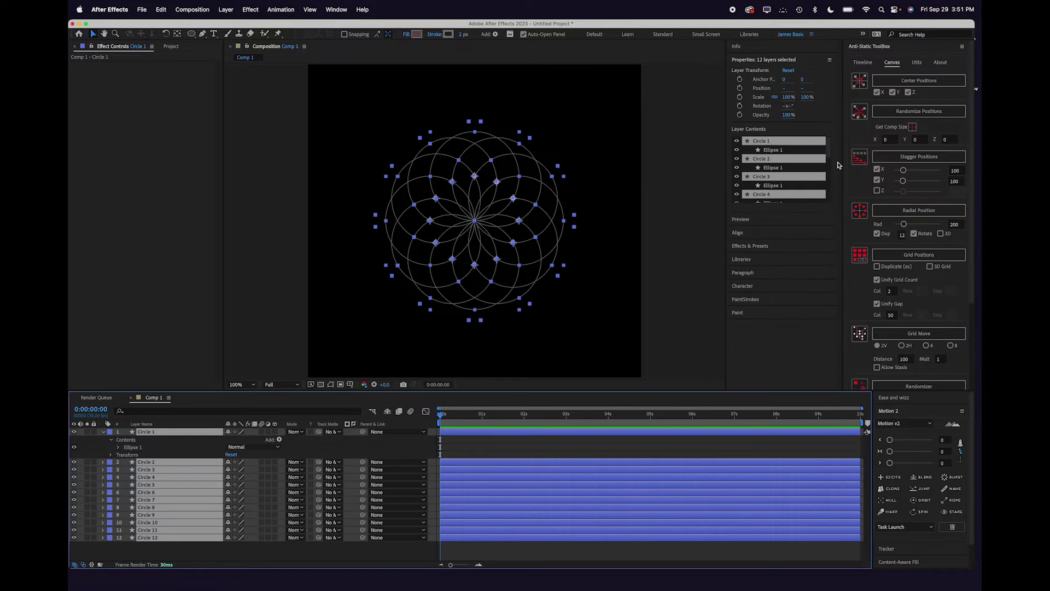
{"action": "left_click", "coordinate": [917, 63]}
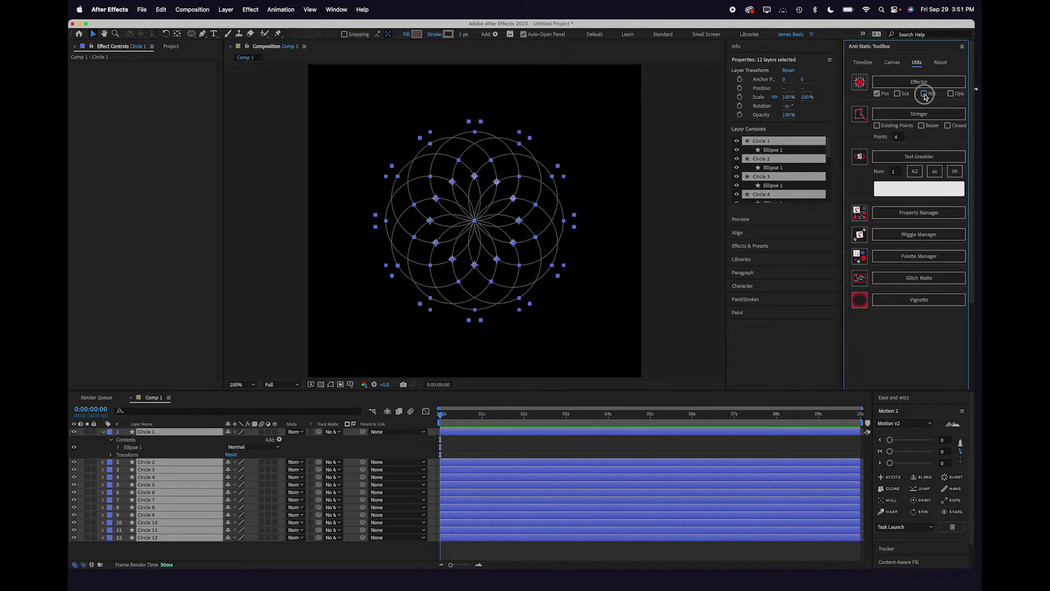
Add an effector to the circles with size 600 and falloff 80, nudged left of centre
{"action": "left_click", "coordinate": [911, 83]}
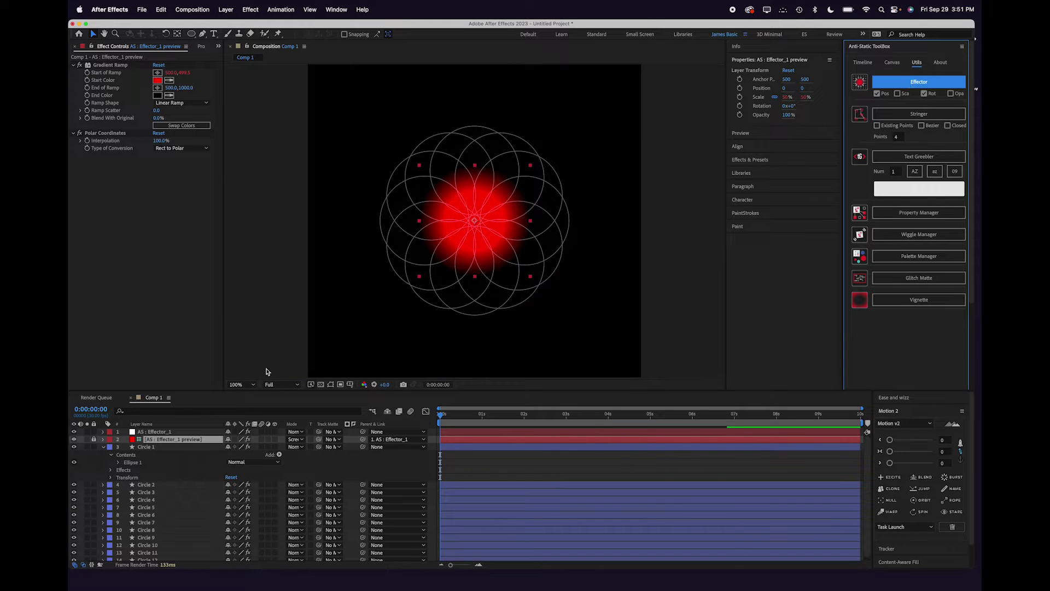
{"action": "left_click", "coordinate": [177, 432]}
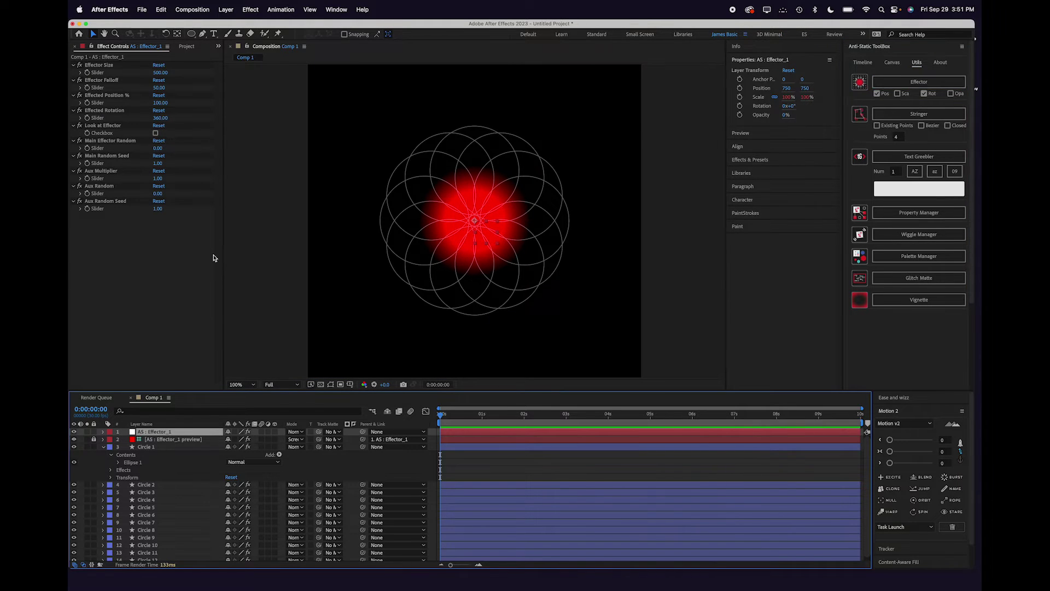
{"action": "left_click", "coordinate": [160, 73]}
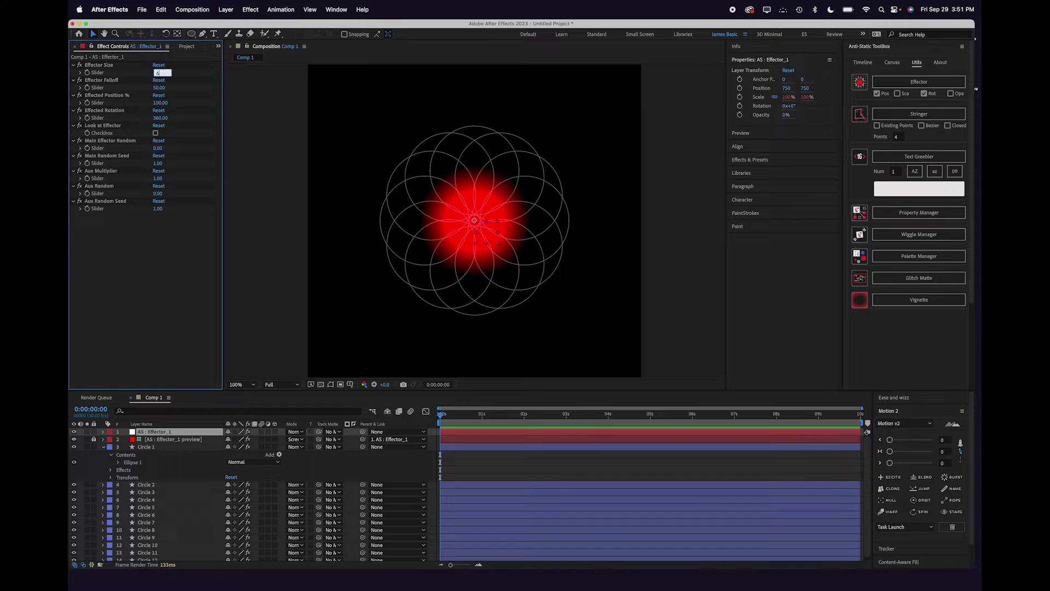
{"action": "key", "text": "Return"}
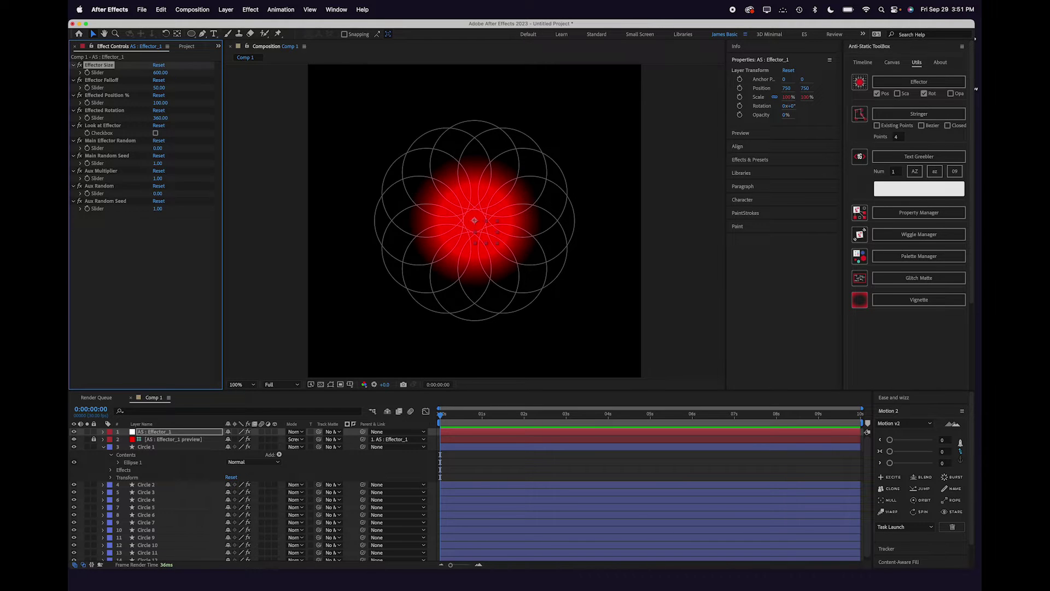
{"action": "left_click", "coordinate": [159, 87]}
{"action": "key", "text": "Return"}
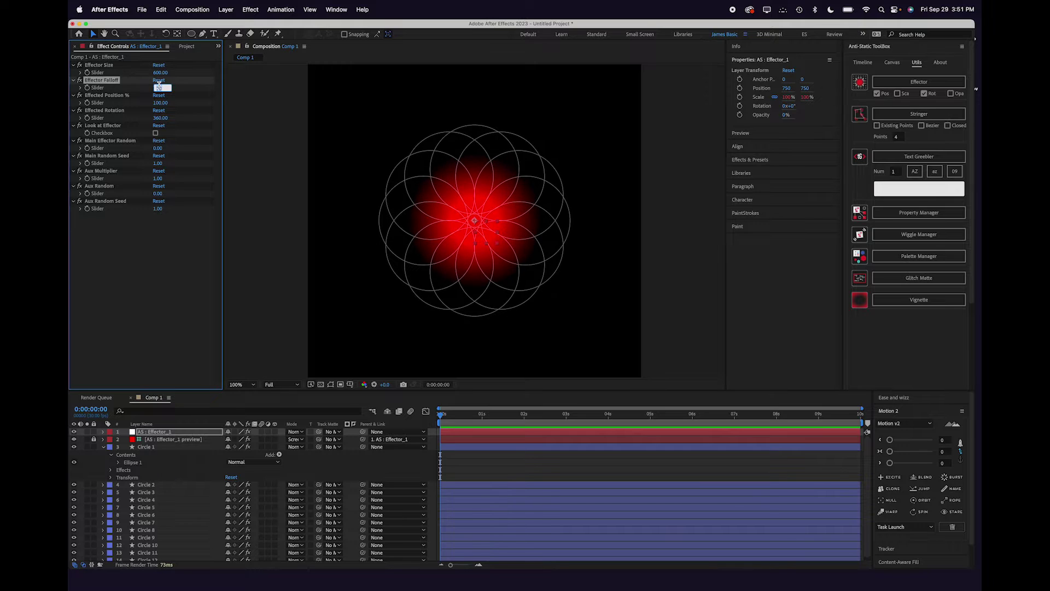
{"action": "left_click", "coordinate": [519, 453]}
{"action": "left_click", "coordinate": [173, 432]}
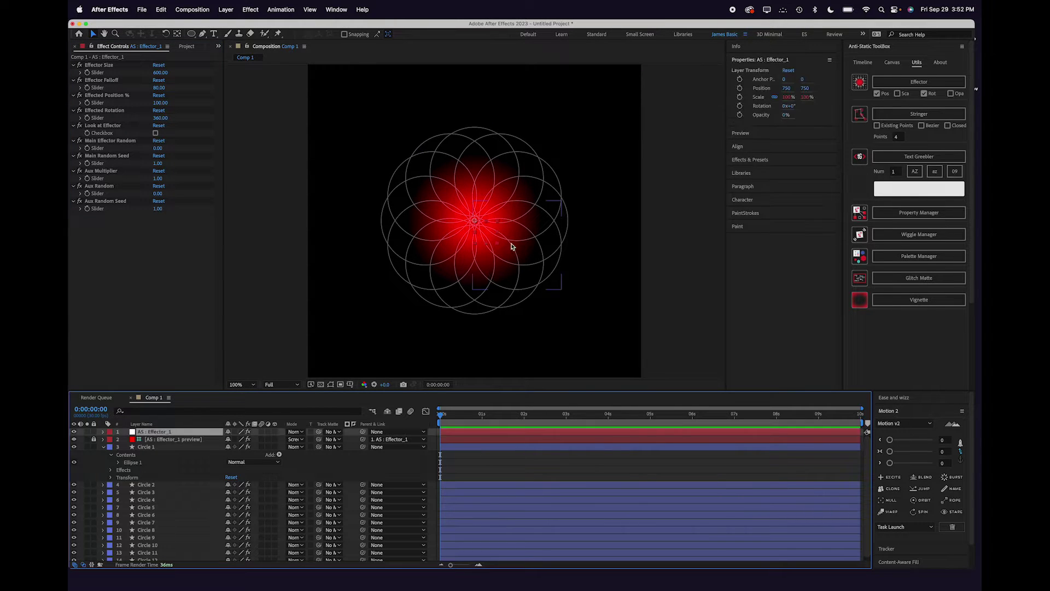
{"action": "left_click_drag", "start_coordinate": [481, 222], "coordinate": [468, 231]}
Add a null, parent the effector to it, and raise Effected Position to about 140%
{"action": "key", "text": "super+alt+shift+y"}
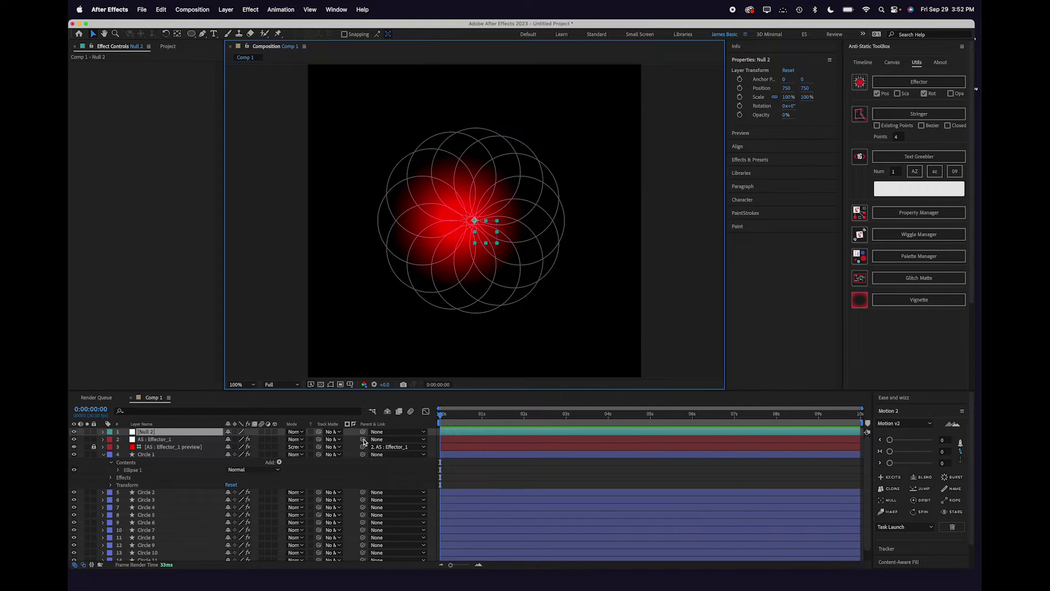
{"action": "left_click_drag", "start_coordinate": [362, 439], "coordinate": [301, 444]}
{"action": "key", "text": "r"}
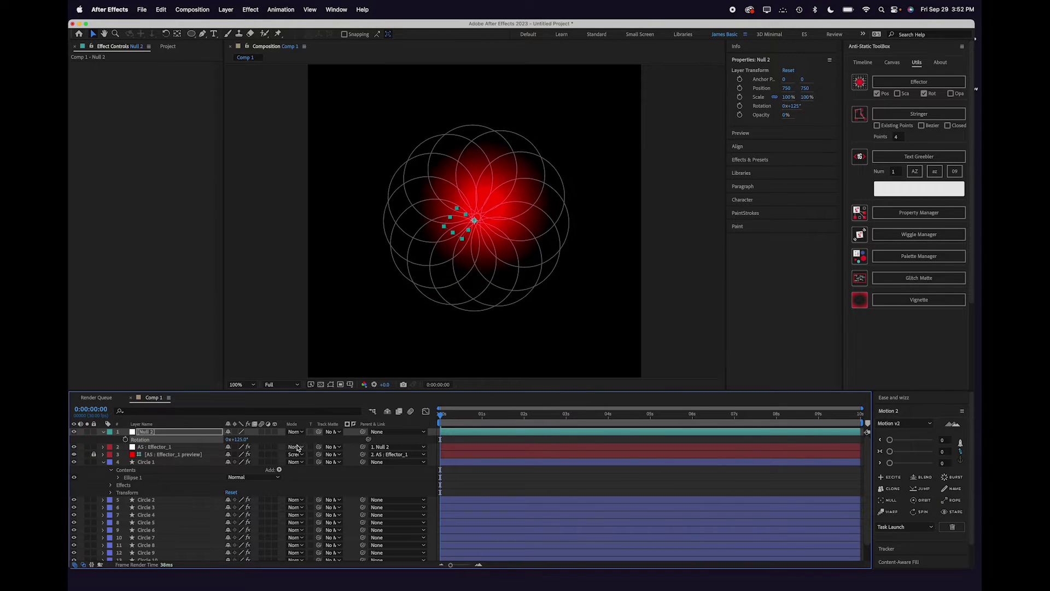
{"action": "key", "text": "super+z"}
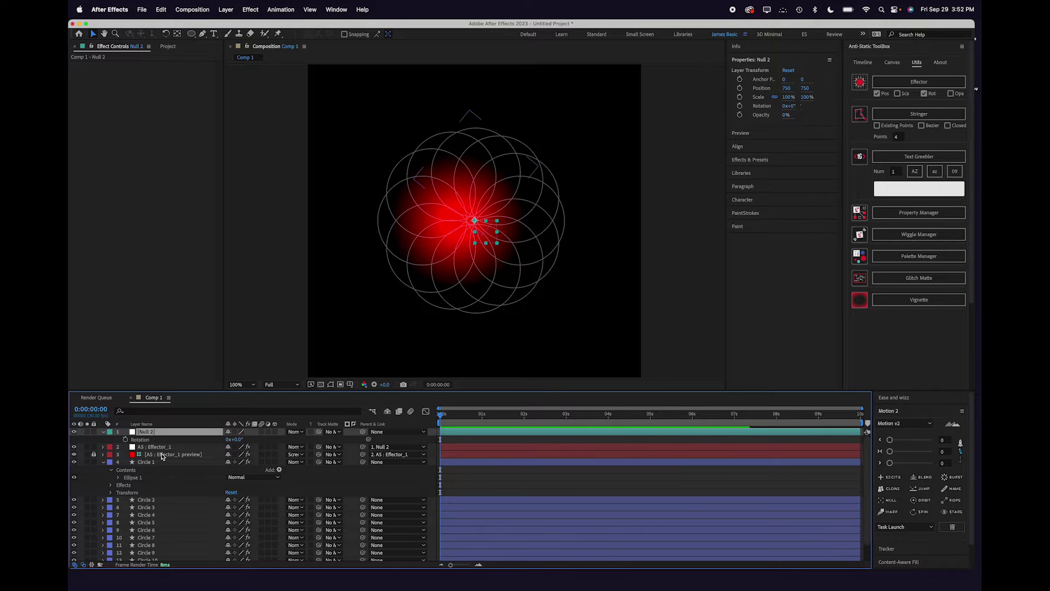
{"action": "left_click", "coordinate": [173, 447]}
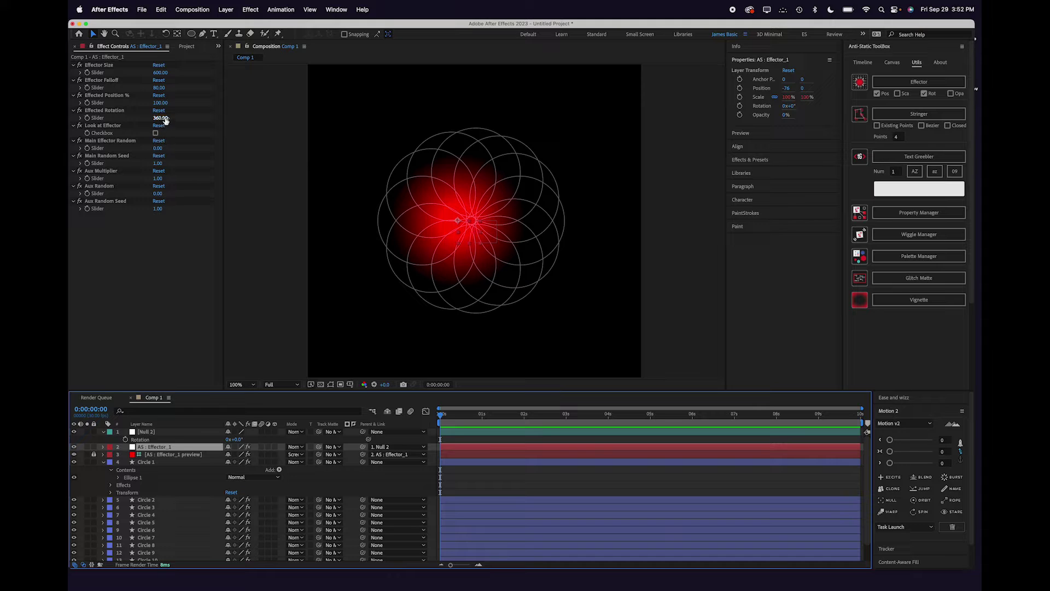
{"action": "left_click_drag", "start_coordinate": [160, 103], "coordinate": [176, 104]}
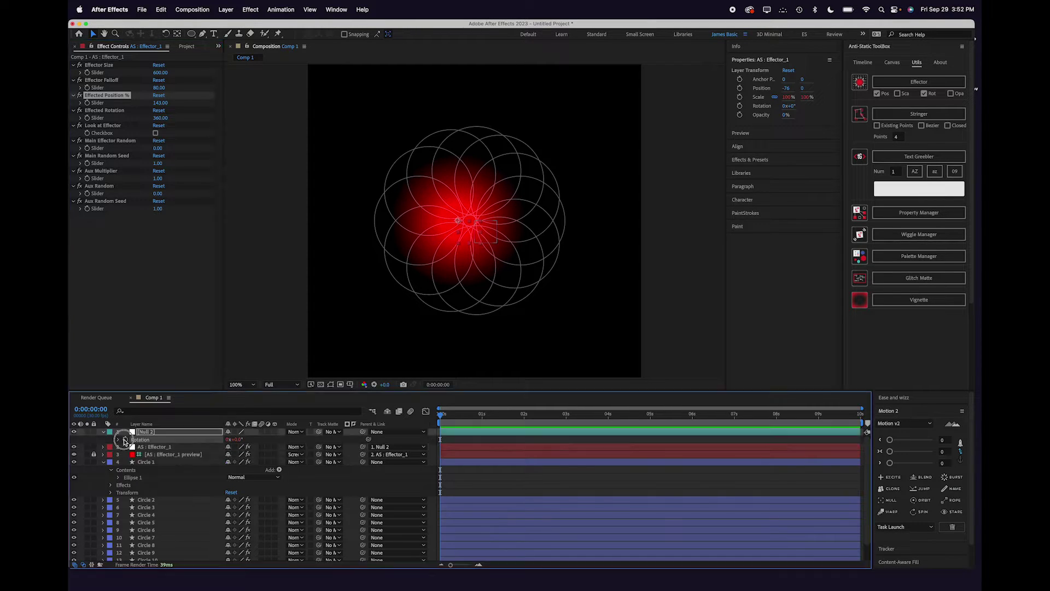
Give the null's Rotation the expression time*200 and preview the orbiting effector
{"action": "left_click", "coordinate": [124, 440]}
{"action": "left_click", "coordinate": [125, 441], "text": "alt"}
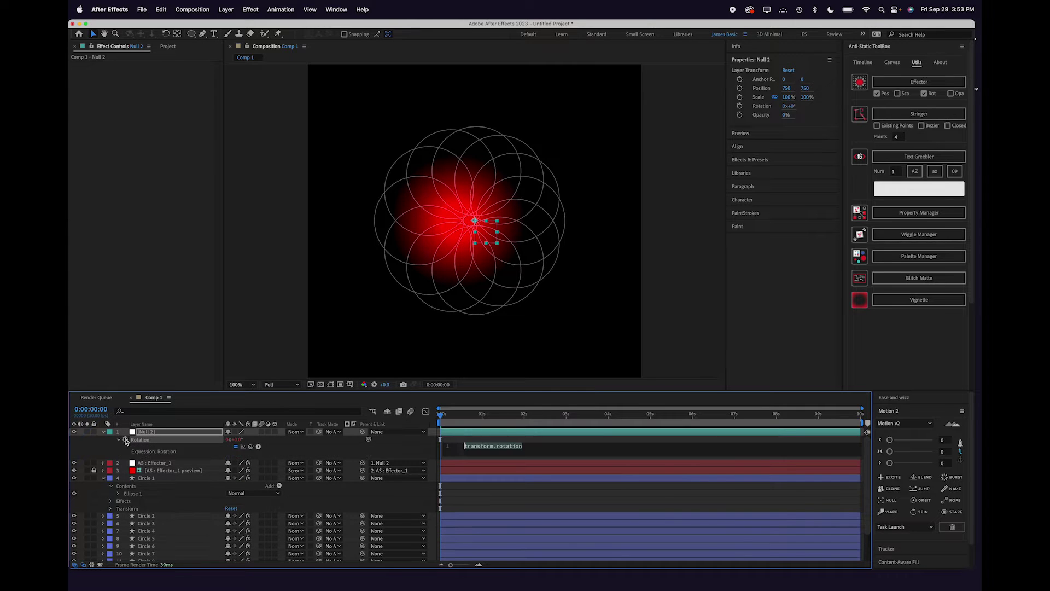
{"action": "type", "text": "time*200"}
{"action": "left_click", "coordinate": [430, 445]}
{"action": "left_click", "coordinate": [449, 414]}
{"action": "left_click_drag", "start_coordinate": [448, 414], "coordinate": [417, 421]}
{"action": "left_click", "coordinate": [146, 477]}
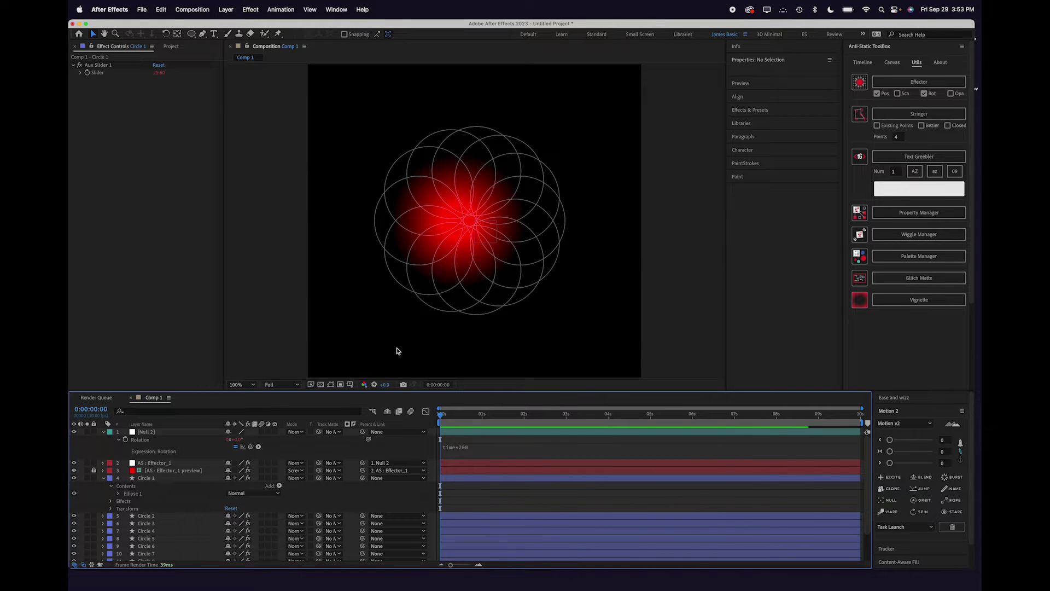
Drive Circle 1's ellipse Size with an expression: Aux Slider value plus 400 on both axes
{"action": "left_click", "coordinate": [118, 493]}
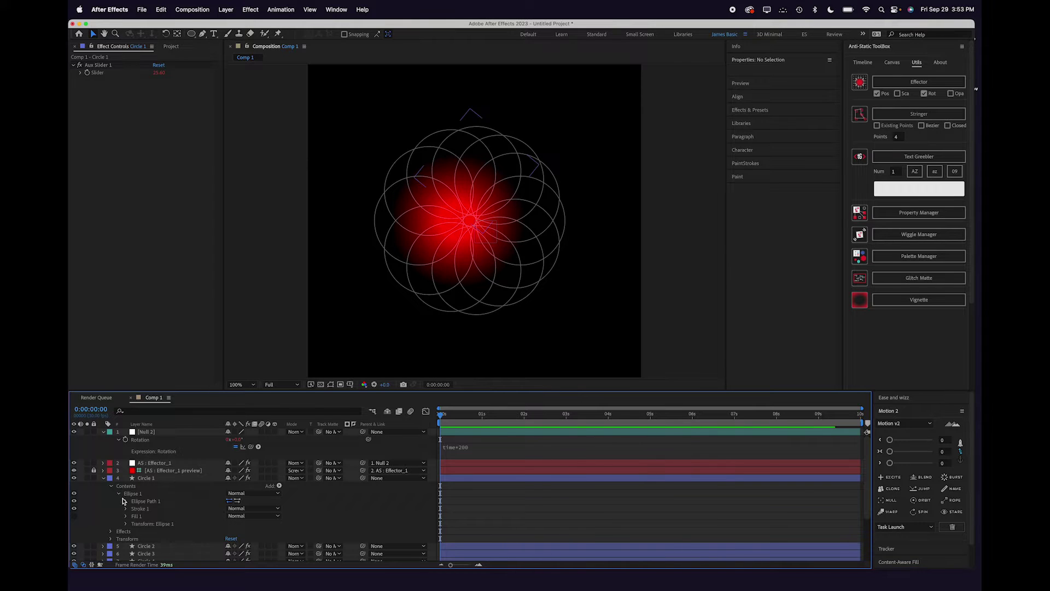
{"action": "left_click", "coordinate": [125, 501]}
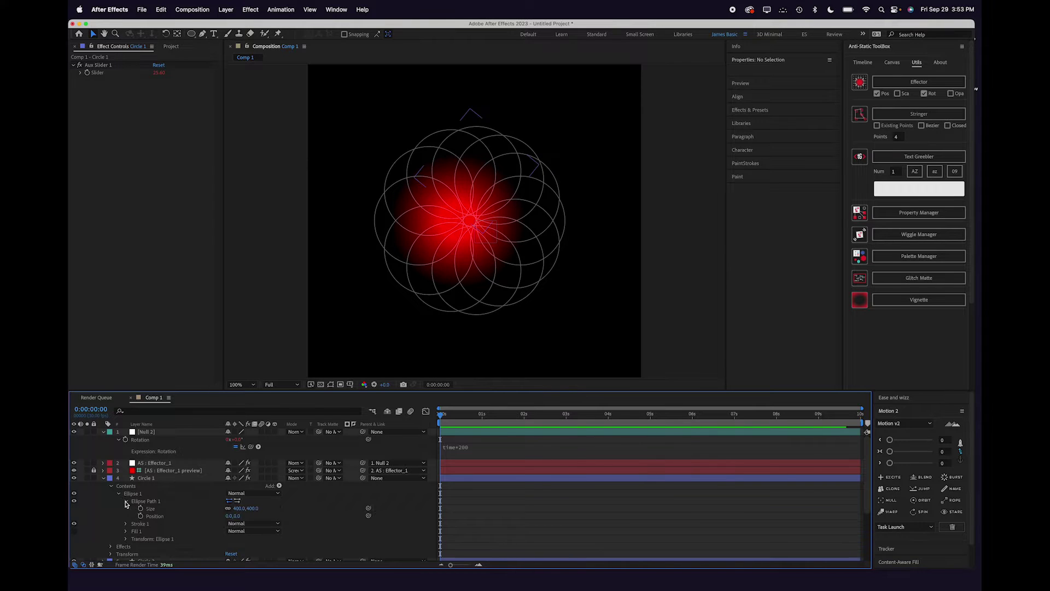
{"action": "left_click", "coordinate": [152, 510]}
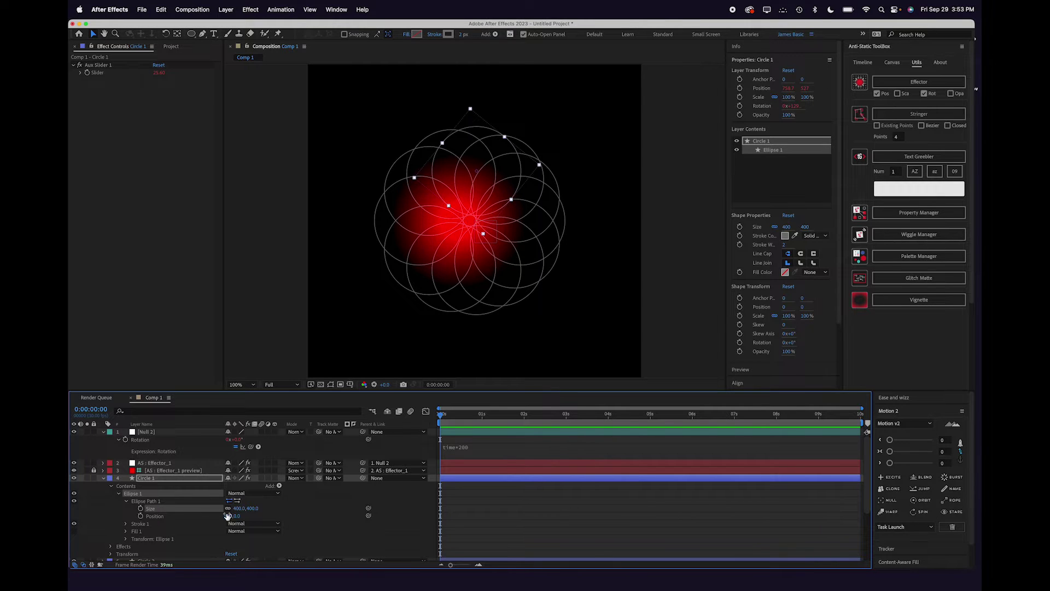
{"action": "left_click", "coordinate": [140, 510], "text": "alt"}
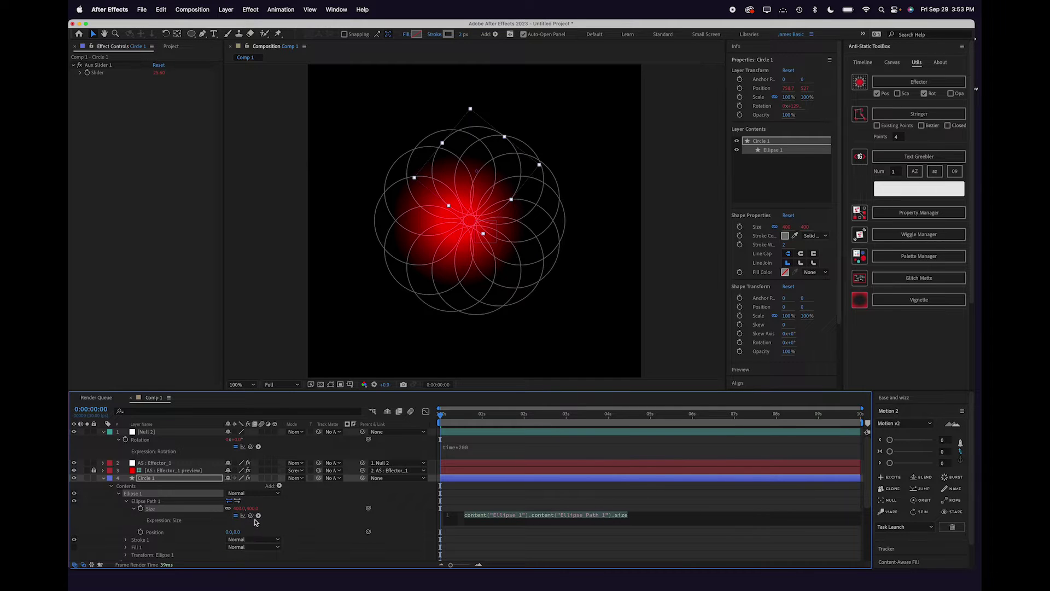
{"action": "left_click_drag", "start_coordinate": [251, 516], "coordinate": [101, 76]}
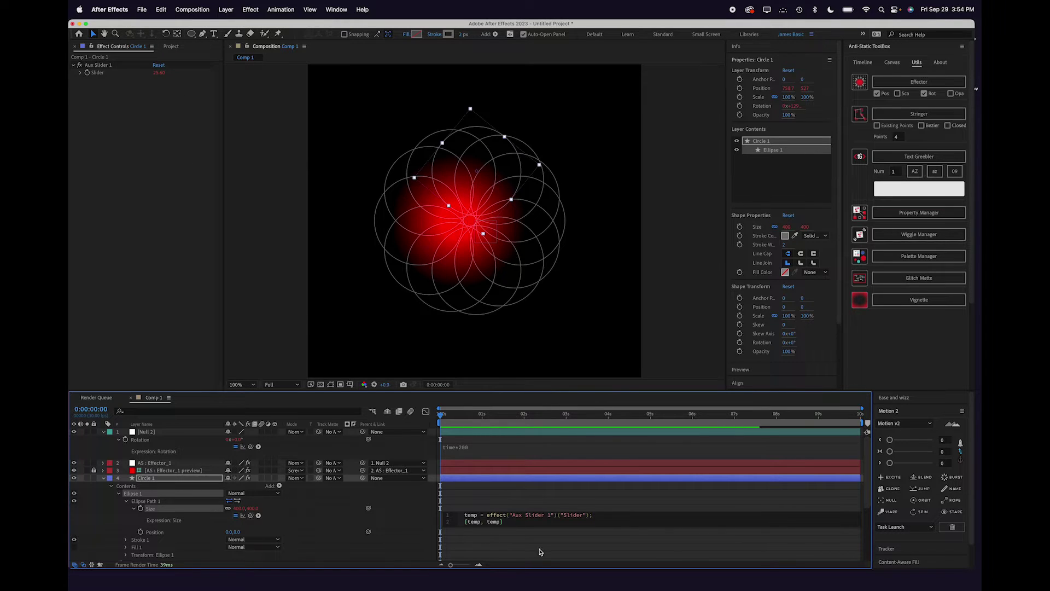
{"action": "left_click", "coordinate": [593, 516]}
{"action": "left_click", "coordinate": [466, 510]}
Preview and scrub the animation to check the circles resize with the effector
{"action": "key", "text": "space"}
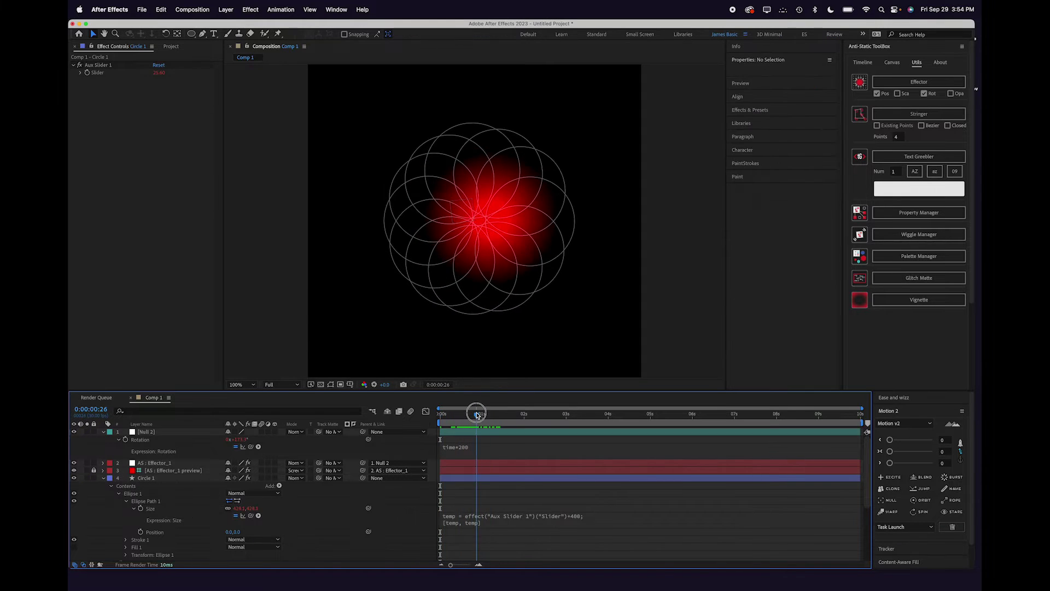
{"action": "key", "text": "space"}
{"action": "left_click", "coordinate": [460, 480]}
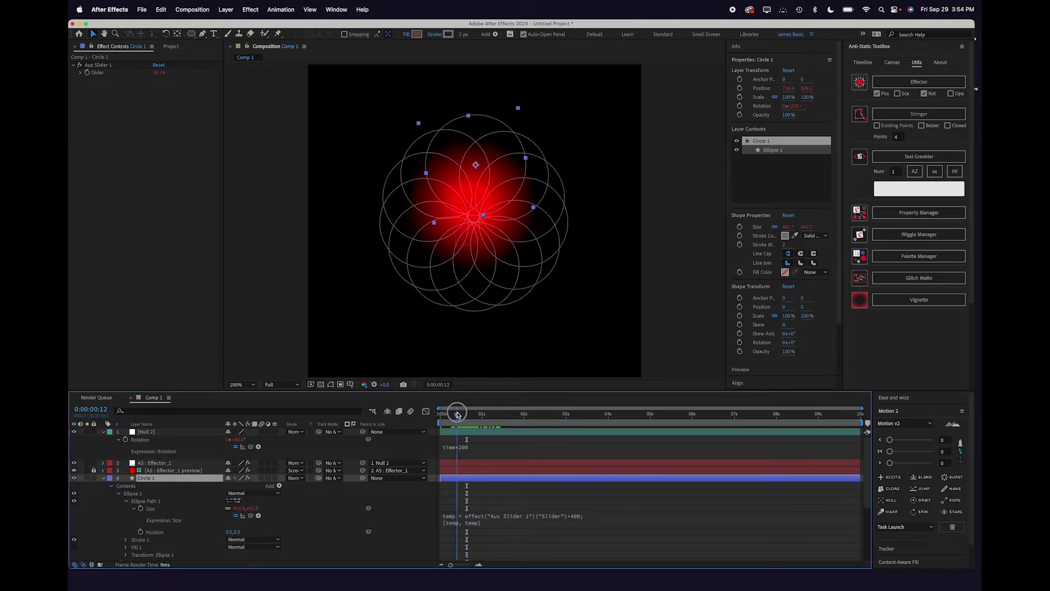
{"action": "left_click_drag", "start_coordinate": [460, 414], "coordinate": [474, 415]}
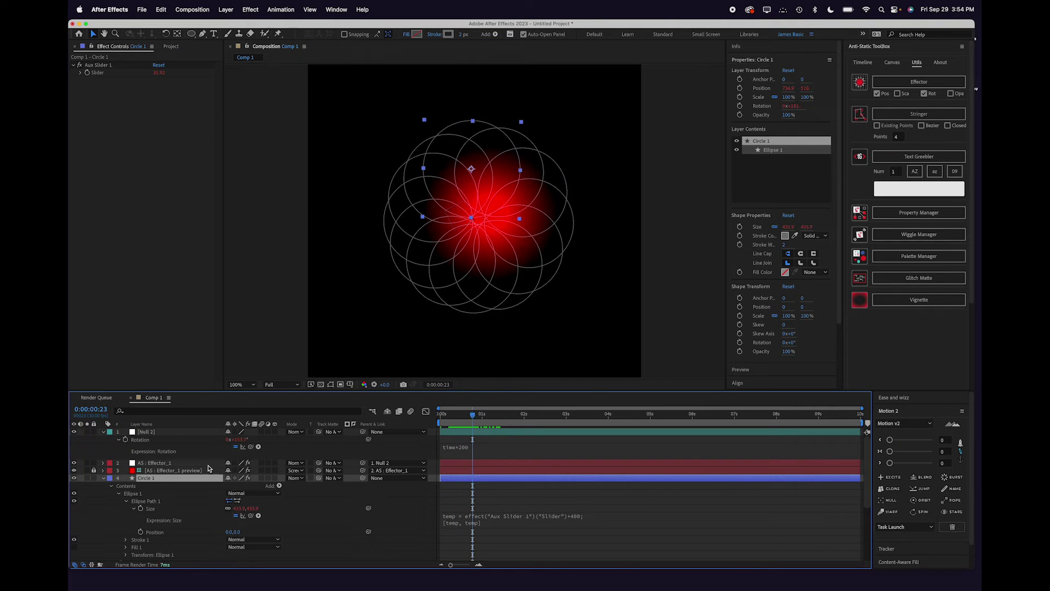
Delete the duplicate layers Circle 2 through Circle 12
{"action": "left_click", "coordinate": [104, 480]}
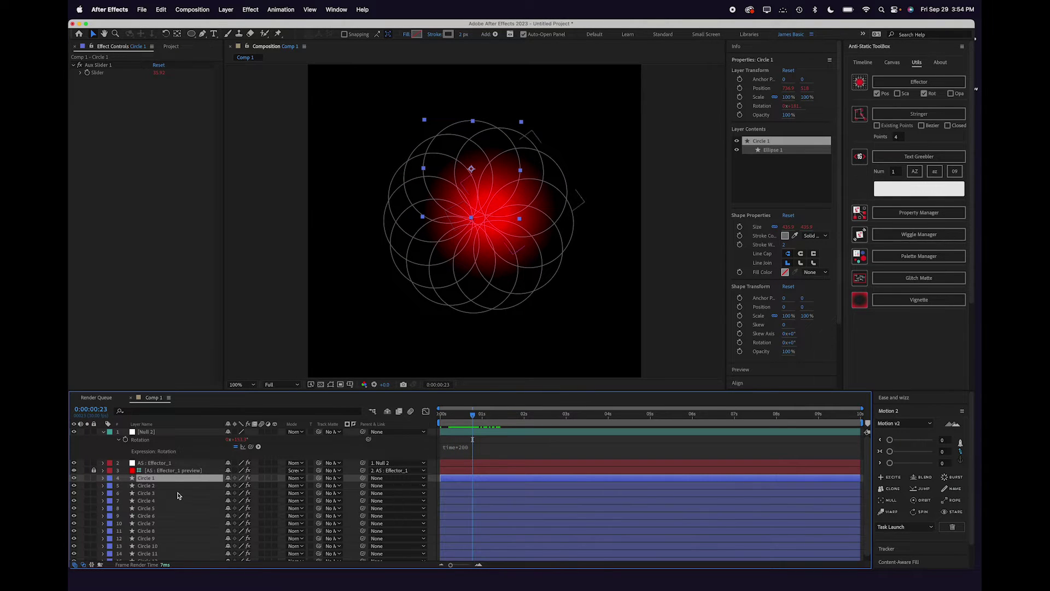
{"action": "left_click", "coordinate": [164, 486]}
{"action": "scroll", "coordinate": [176, 492], "scroll_direction": "down", "scroll_amount": 1}
{"action": "left_click", "coordinate": [164, 556], "text": "shift"}
{"action": "key", "text": "Delete"}
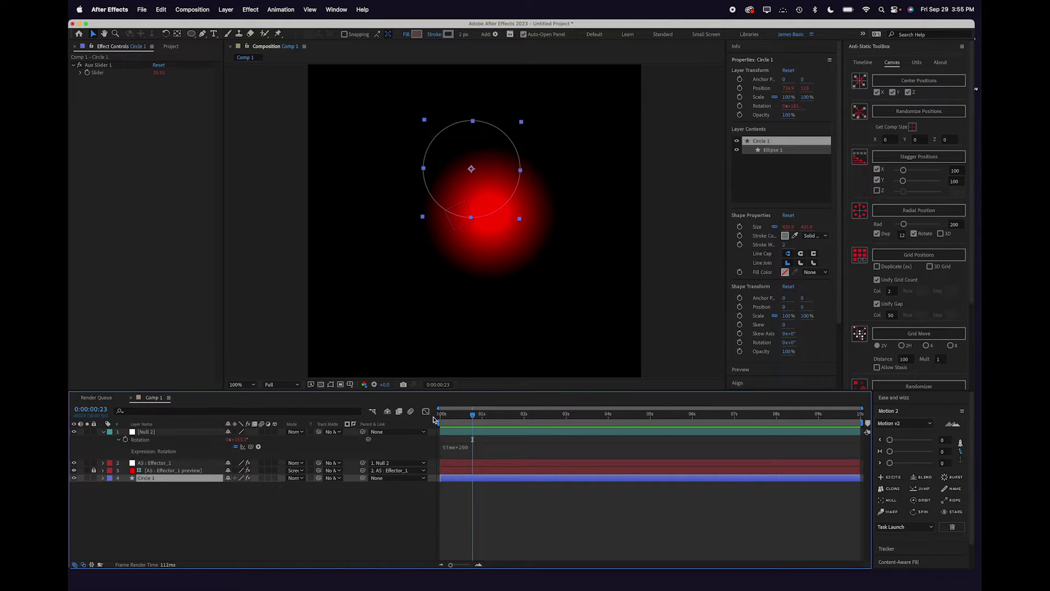
Add a Zig Zag operator to Circle 1's Ellipse 1 group
{"action": "left_click", "coordinate": [102, 478]}
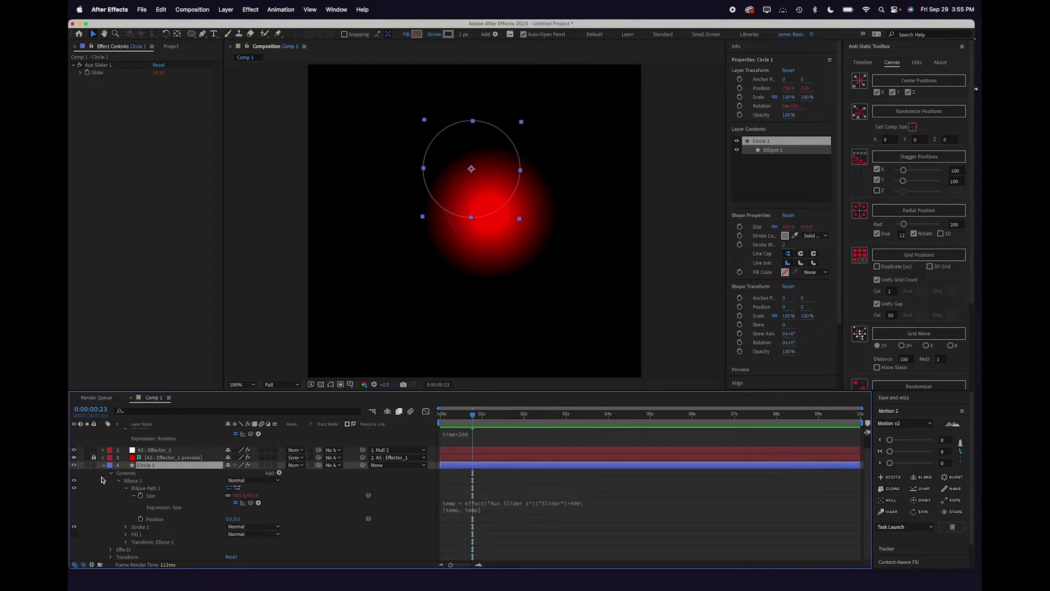
{"action": "left_click", "coordinate": [129, 481]}
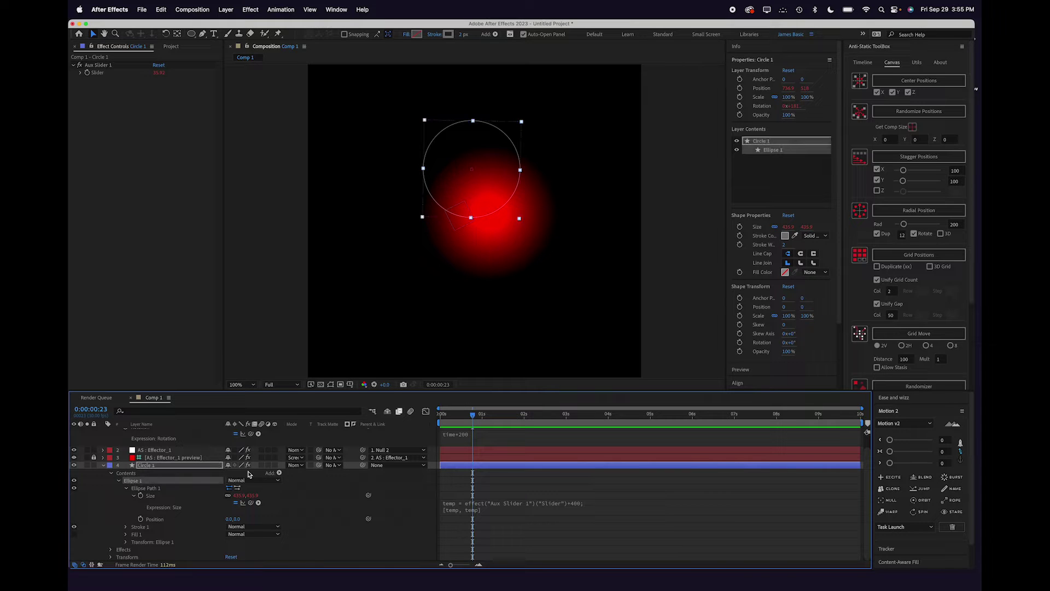
{"action": "left_click", "coordinate": [279, 474]}
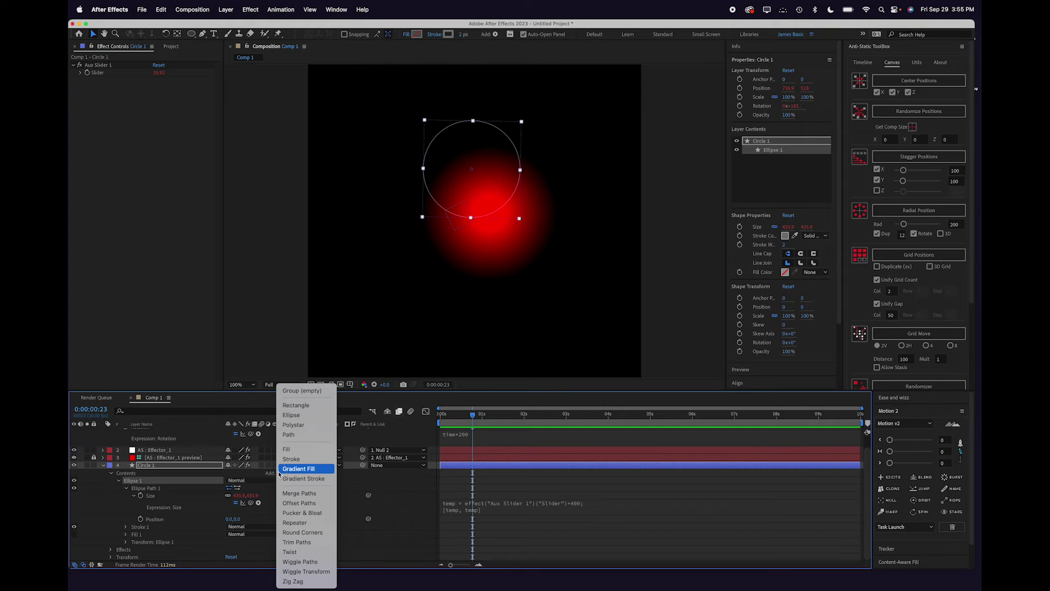
{"action": "left_click", "coordinate": [307, 581]}
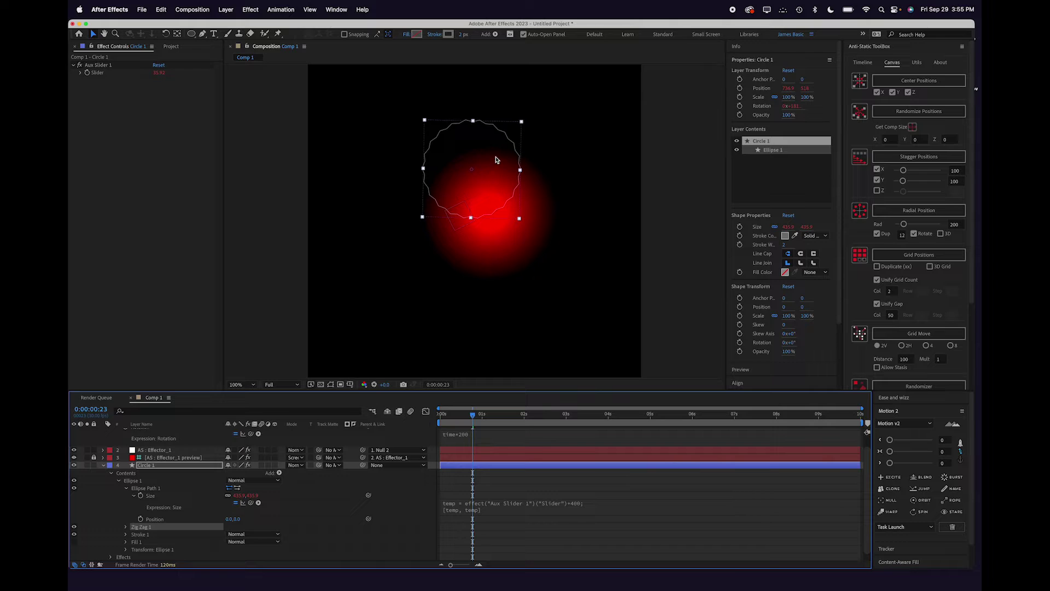
{"action": "scroll", "coordinate": [470, 213], "scroll_direction": "up", "scroll_amount": 2}
{"action": "scroll", "coordinate": [510, 172], "scroll_direction": "up", "scroll_amount": 2}
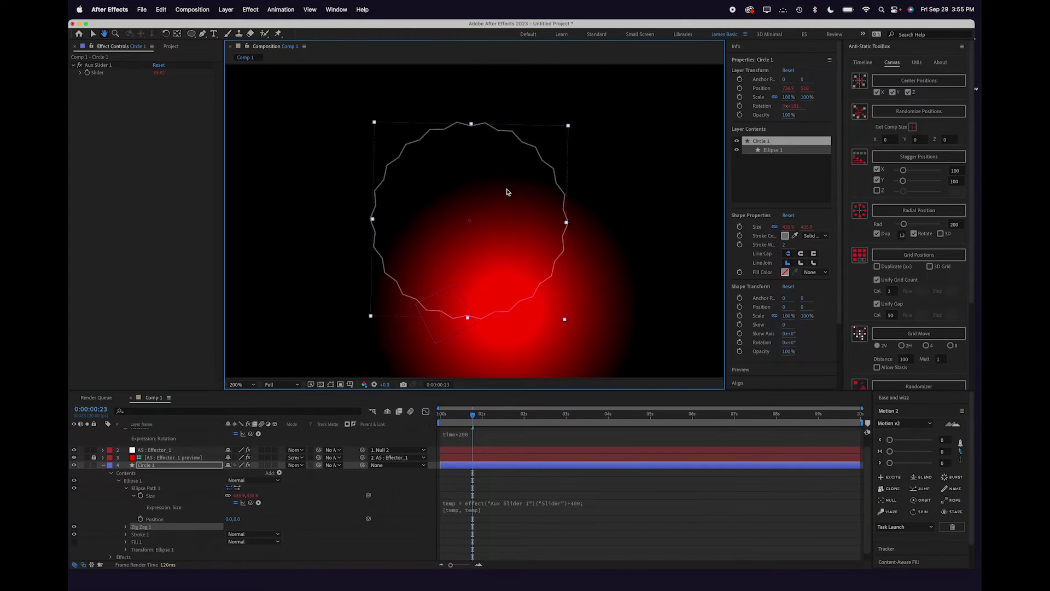
Set Zig Zag Size 11, 3 ridges per segment, and Smooth points
{"action": "left_click", "coordinate": [125, 527]}
{"action": "left_click", "coordinate": [228, 534]}
{"action": "key", "text": "Tab"}
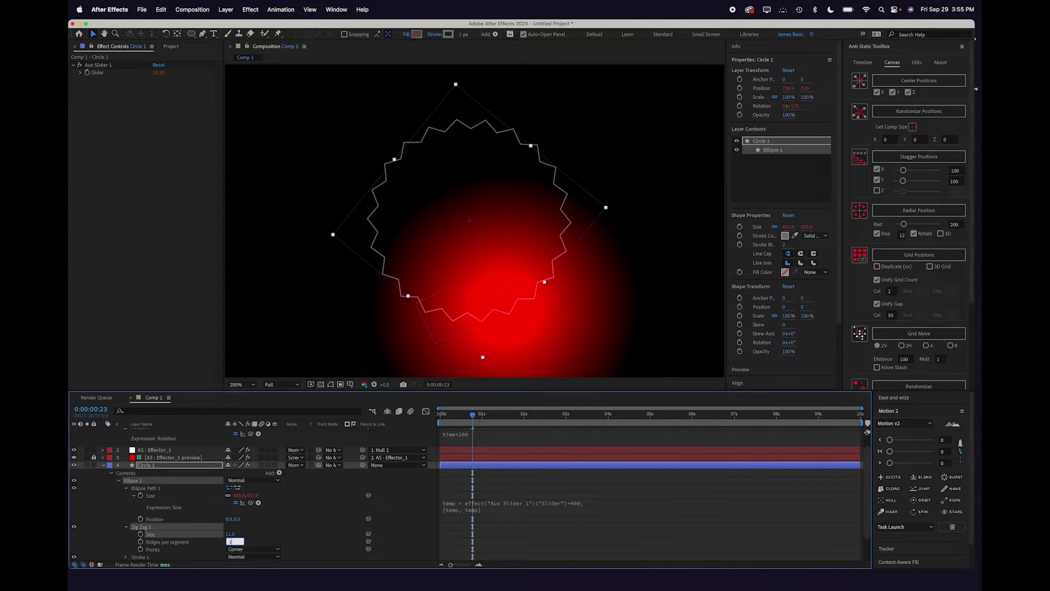
{"action": "key", "text": "Return"}
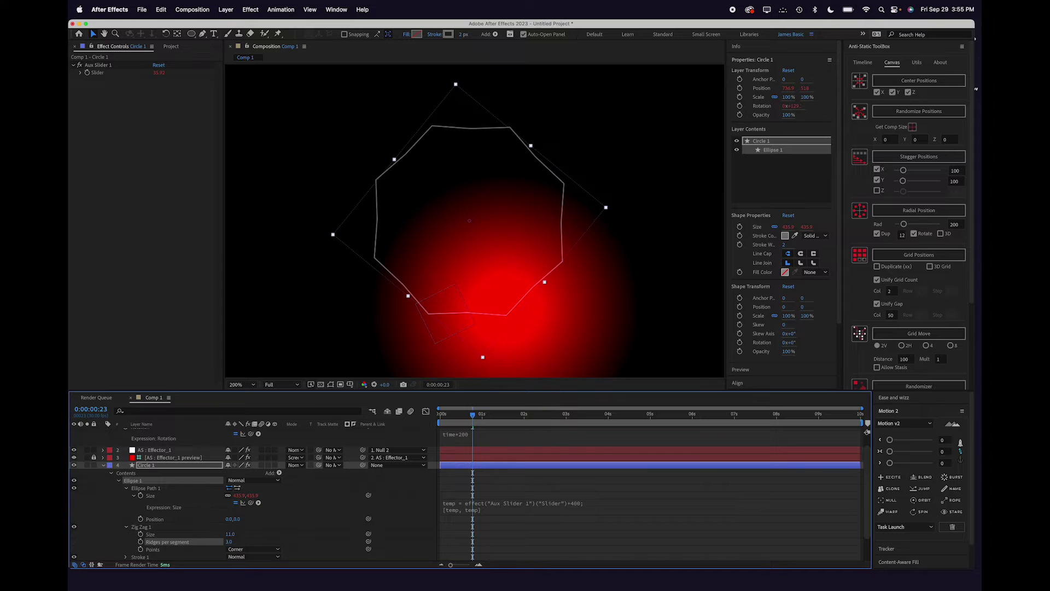
{"action": "left_click", "coordinate": [249, 549]}
{"action": "left_click", "coordinate": [258, 569]}
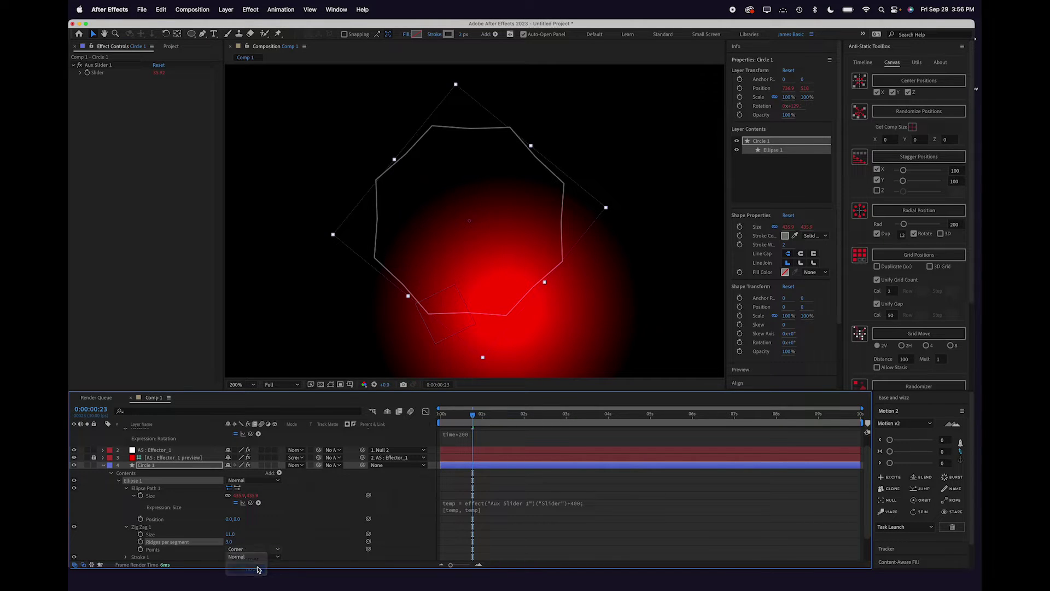
{"action": "left_click", "coordinate": [474, 414]}
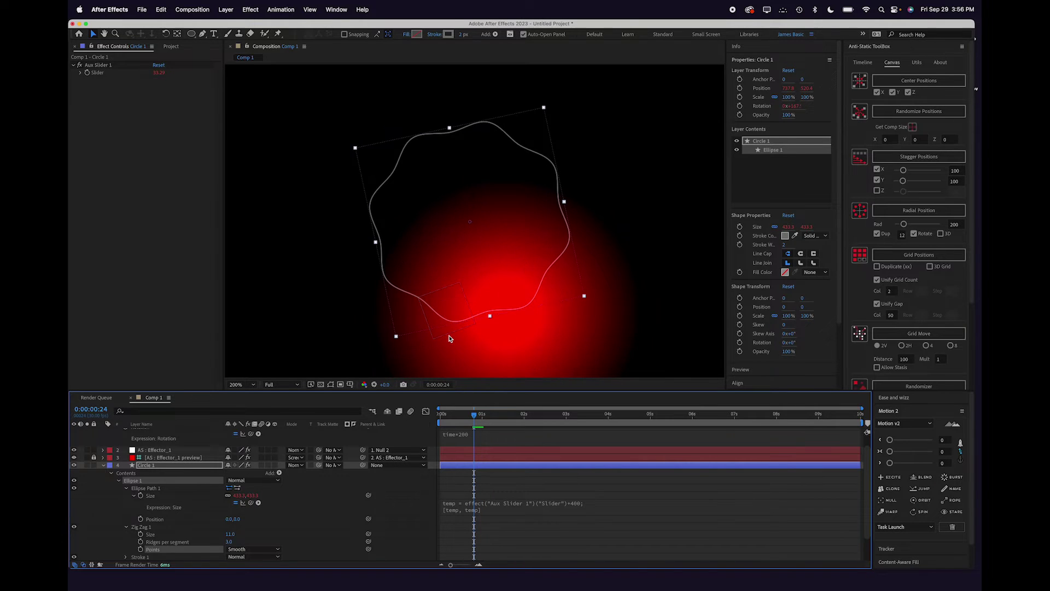
Radially duplicate the wavy Circle 1 into twelve copies, then view at 100% and scrub
{"action": "left_click", "coordinate": [103, 465]}
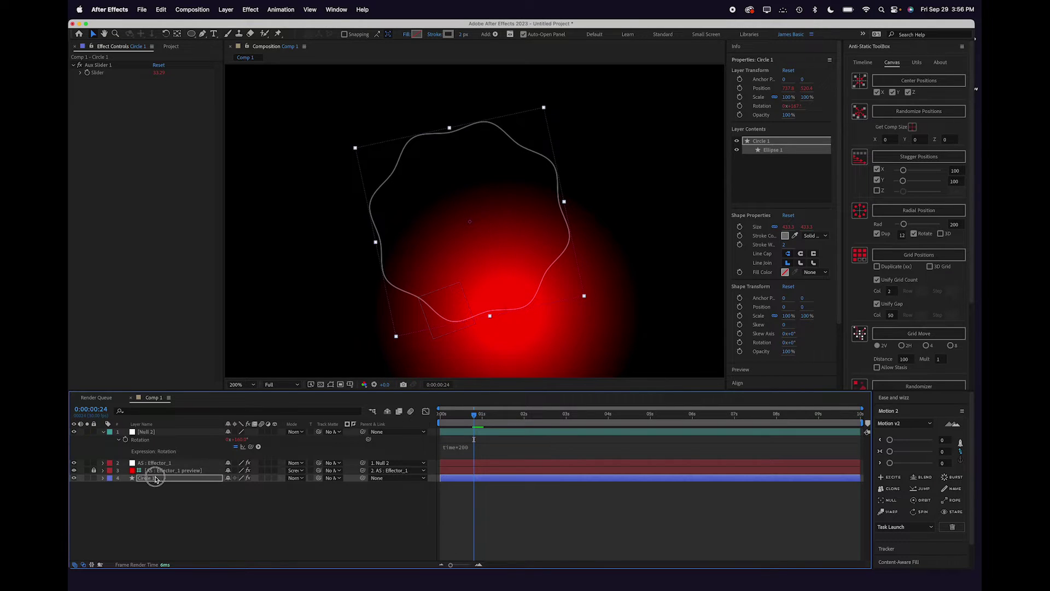
{"action": "left_click", "coordinate": [146, 477]}
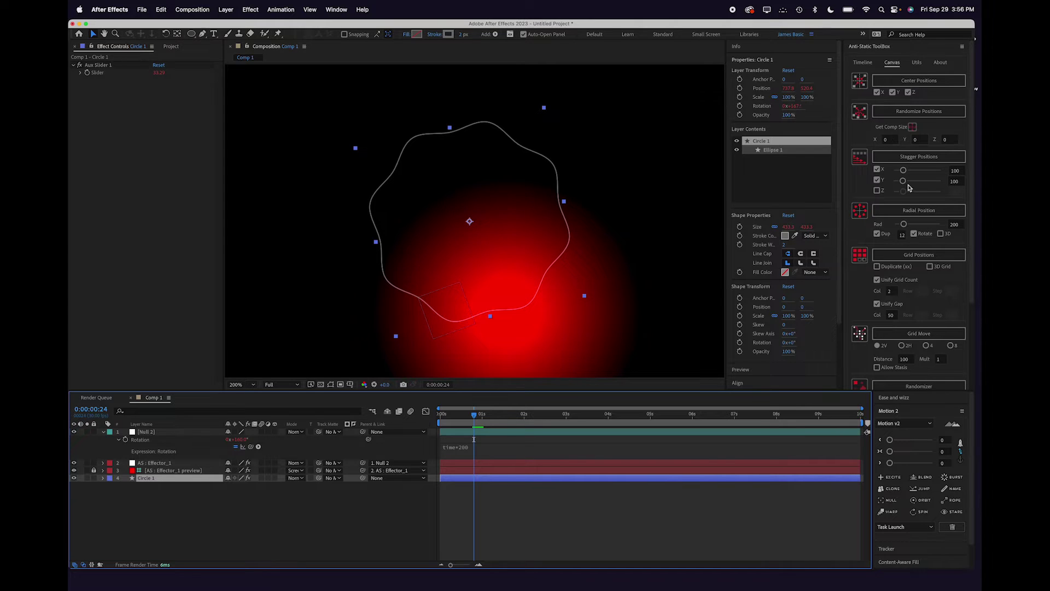
{"action": "left_click", "coordinate": [900, 211]}
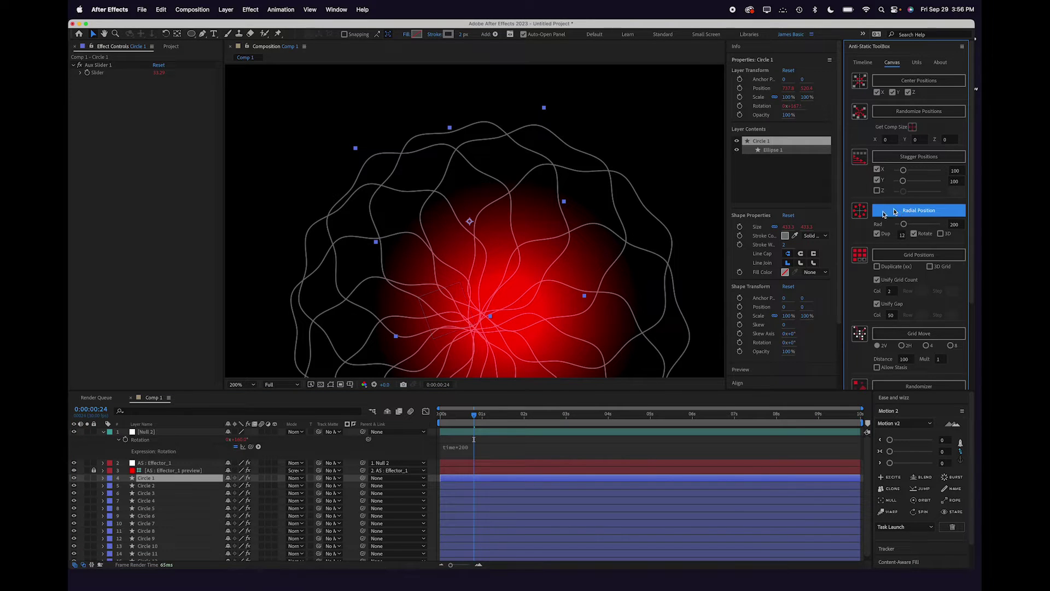
{"action": "key", "text": "super+shift+a"}
{"action": "key", "text": "slash"}
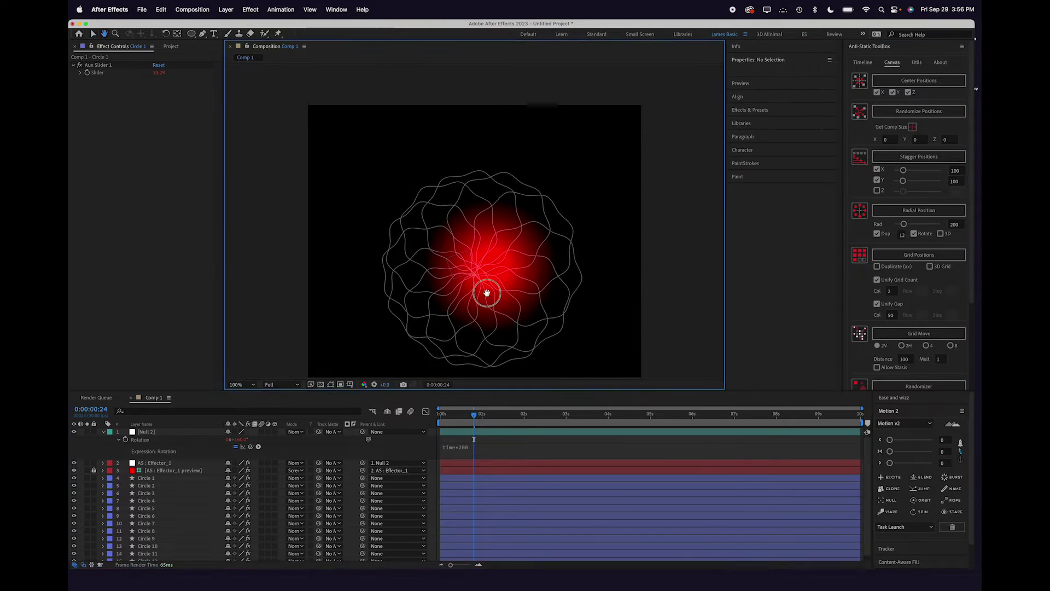
{"action": "scroll", "coordinate": [485, 293], "scroll_direction": "down", "scroll_amount": 2}
{"action": "key", "text": "v"}
{"action": "mouse_move", "coordinate": [473, 415]}
{"action": "left_mouse_down"}
{"action": "mouse_move", "coordinate": [461, 416]}
{"action": "mouse_move", "coordinate": [477, 416]}
{"action": "left_mouse_up"}
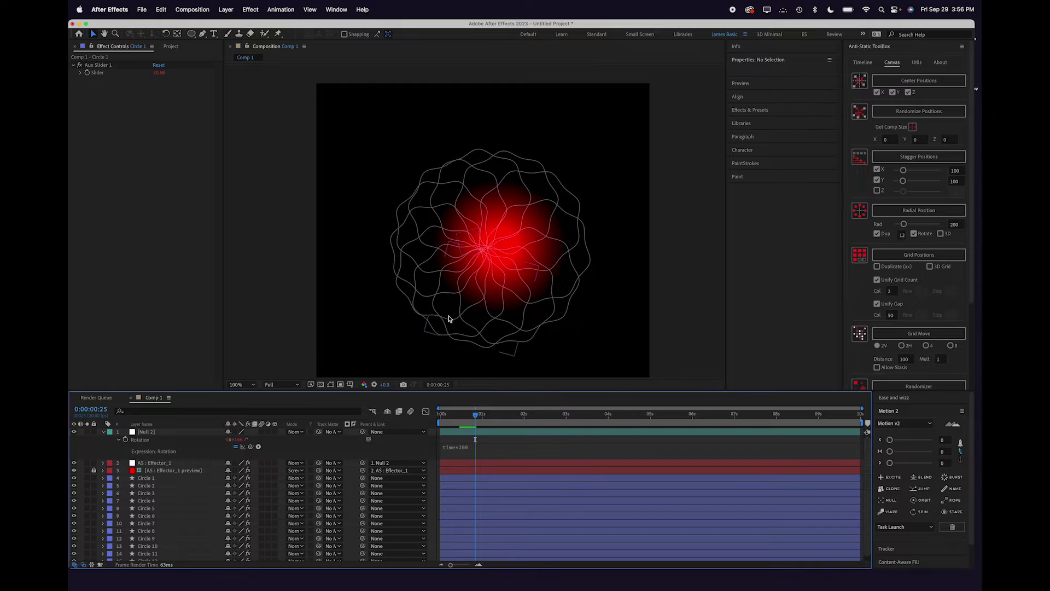
Enable Look at Effector on AS : Effector_1, scrub to check, and hide the red preview gradient
{"action": "left_click", "coordinate": [159, 465]}
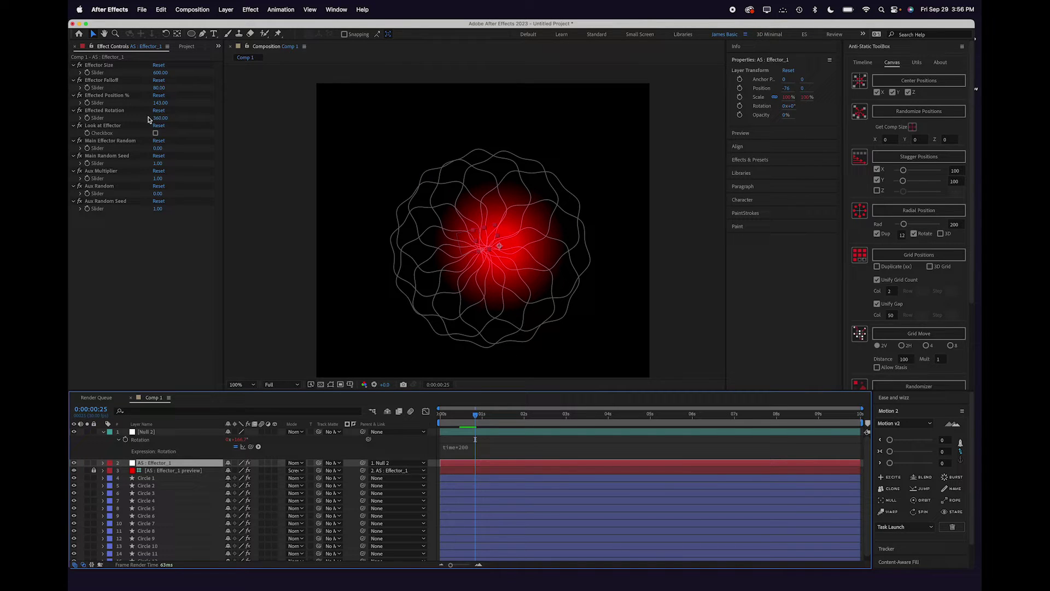
{"action": "left_click", "coordinate": [156, 133]}
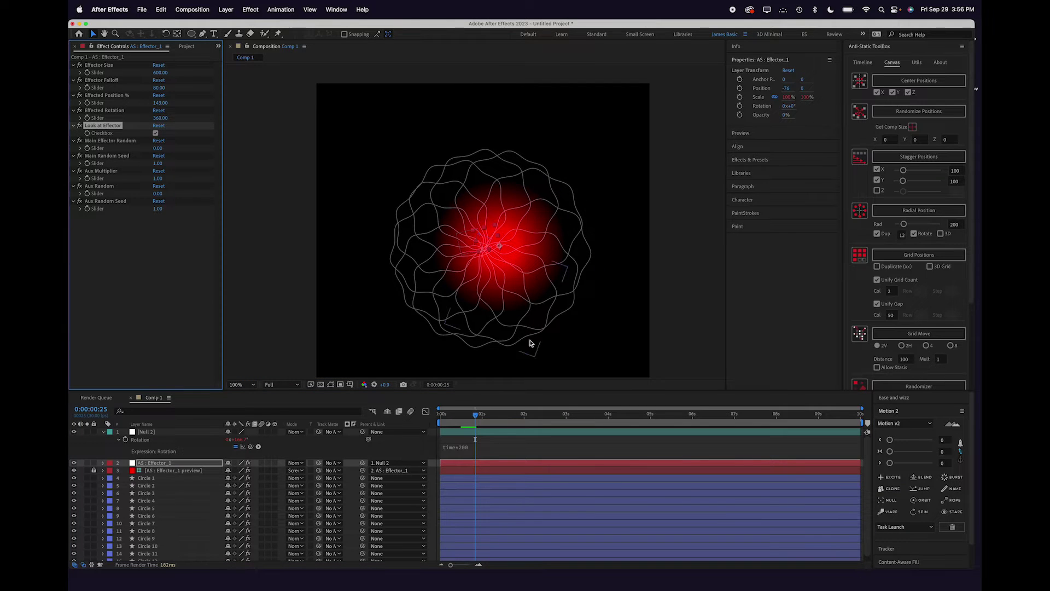
{"action": "left_click", "coordinate": [469, 416]}
{"action": "mouse_move", "coordinate": [469, 416]}
{"action": "left_mouse_down"}
{"action": "mouse_move", "coordinate": [458, 413]}
{"action": "mouse_move", "coordinate": [497, 409]}
{"action": "mouse_move", "coordinate": [462, 409]}
{"action": "mouse_move", "coordinate": [476, 409]}
{"action": "left_mouse_up"}
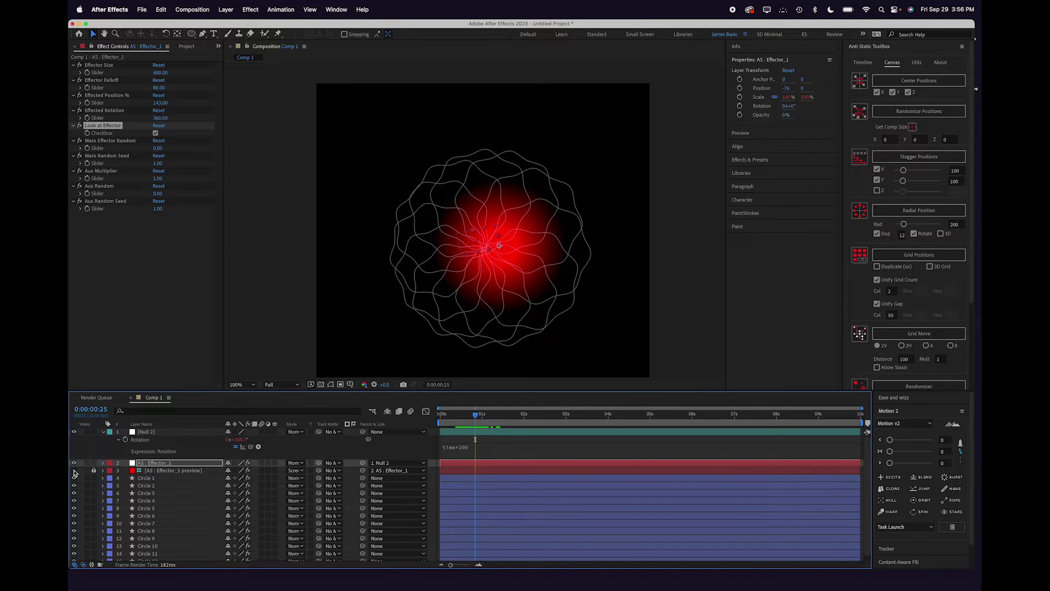
{"action": "left_click", "coordinate": [74, 470]}
Apply Hue/Saturation to Circle 1 and turn on Colorize
{"action": "left_click", "coordinate": [462, 414]}
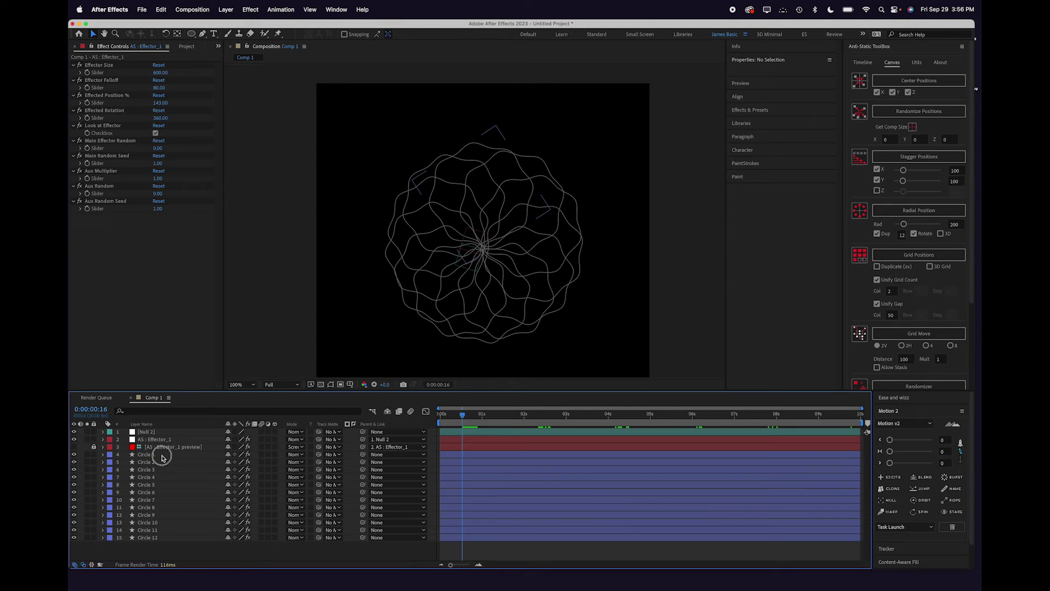
{"action": "left_click", "coordinate": [162, 455]}
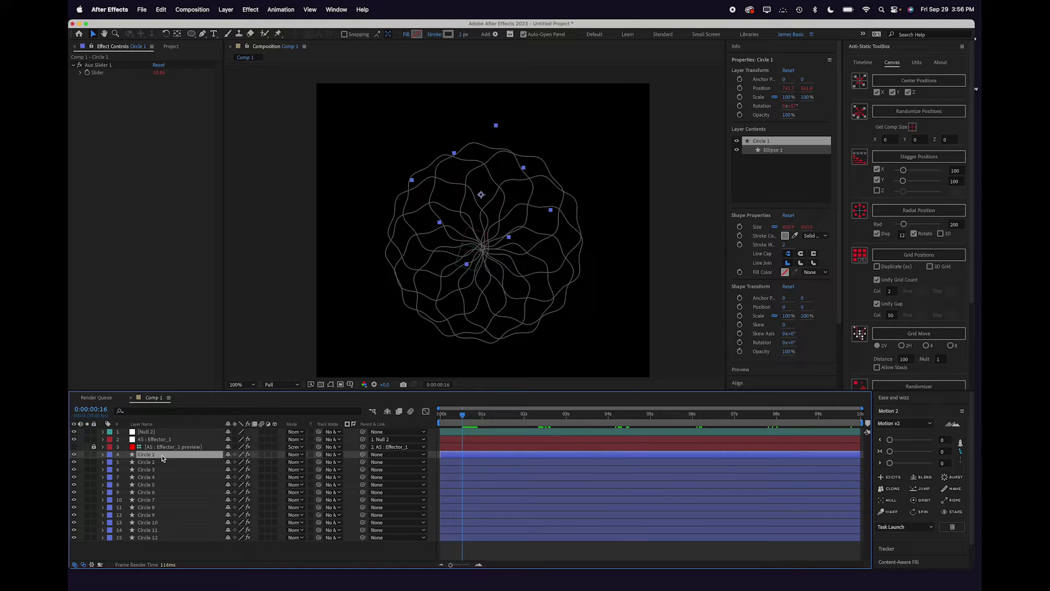
{"action": "key", "text": "ctrl+space"}
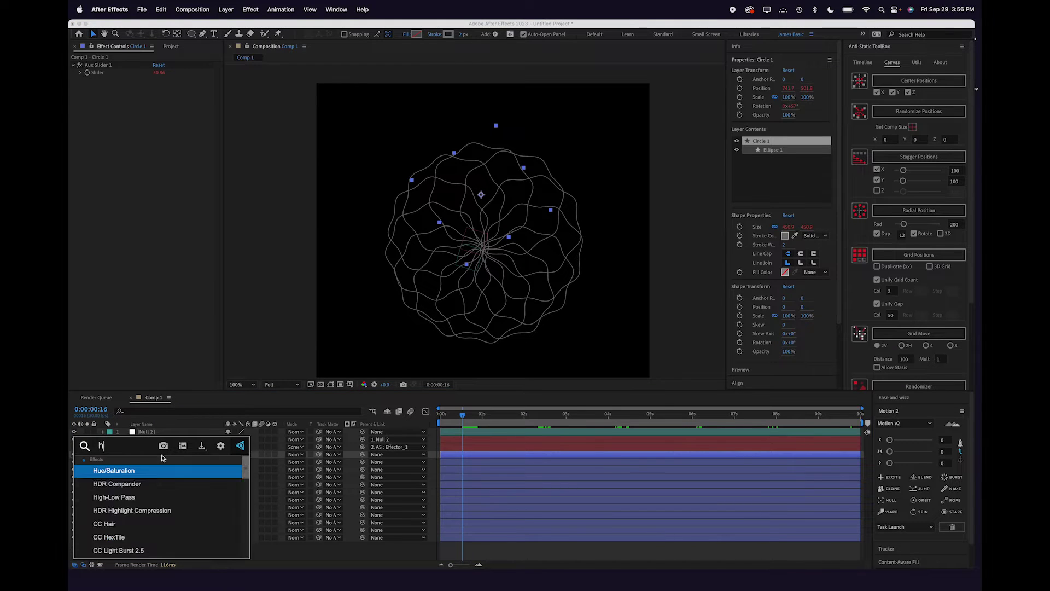
{"action": "type", "text": "hue"}
{"action": "key", "text": "Escape"}
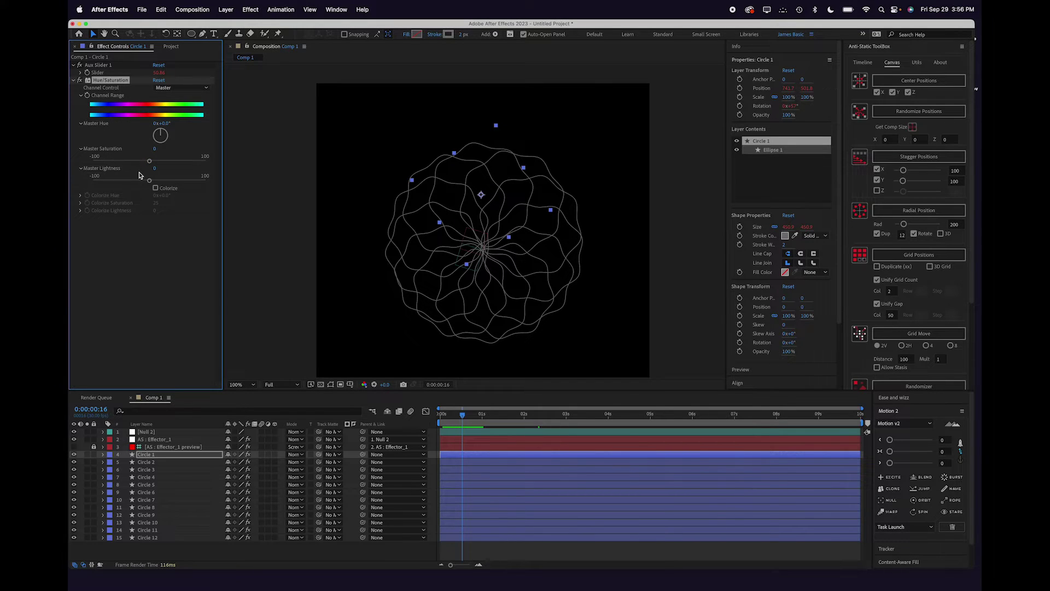
{"action": "left_click", "coordinate": [156, 188]}
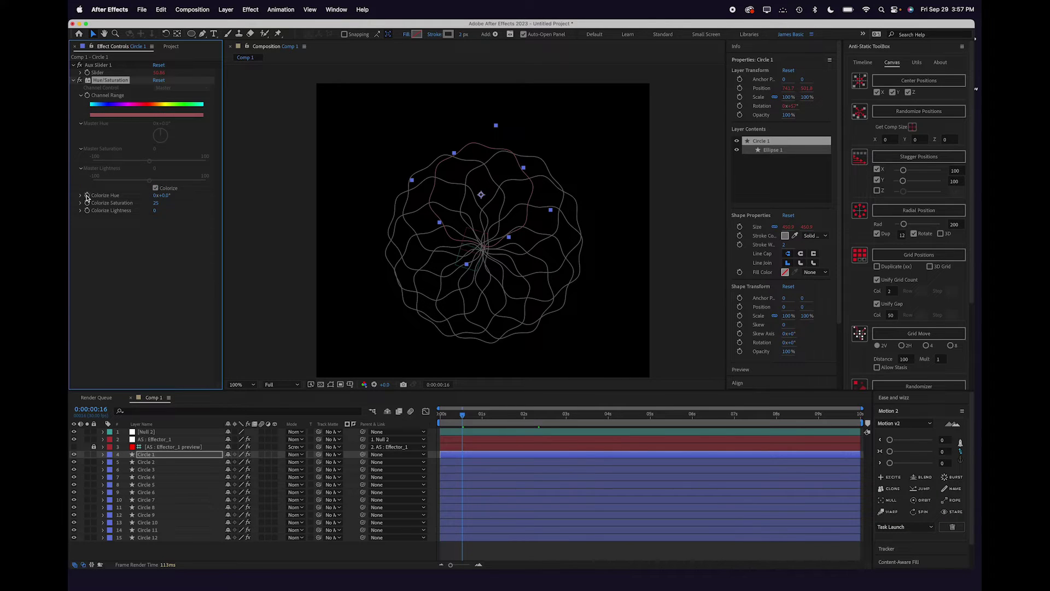
Link Colorize Hue to the Aux Slider with an expression and set Colorize Saturation to 100
{"action": "left_click", "coordinate": [87, 195], "text": "alt"}
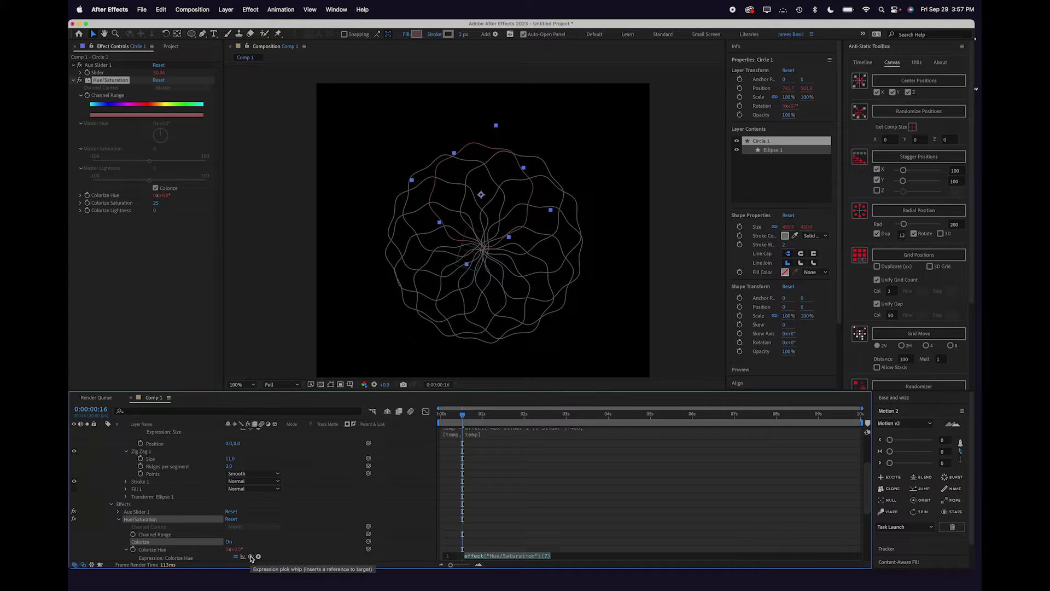
{"action": "left_click_drag", "start_coordinate": [251, 557], "coordinate": [106, 73]}
{"action": "left_click", "coordinate": [429, 514]}
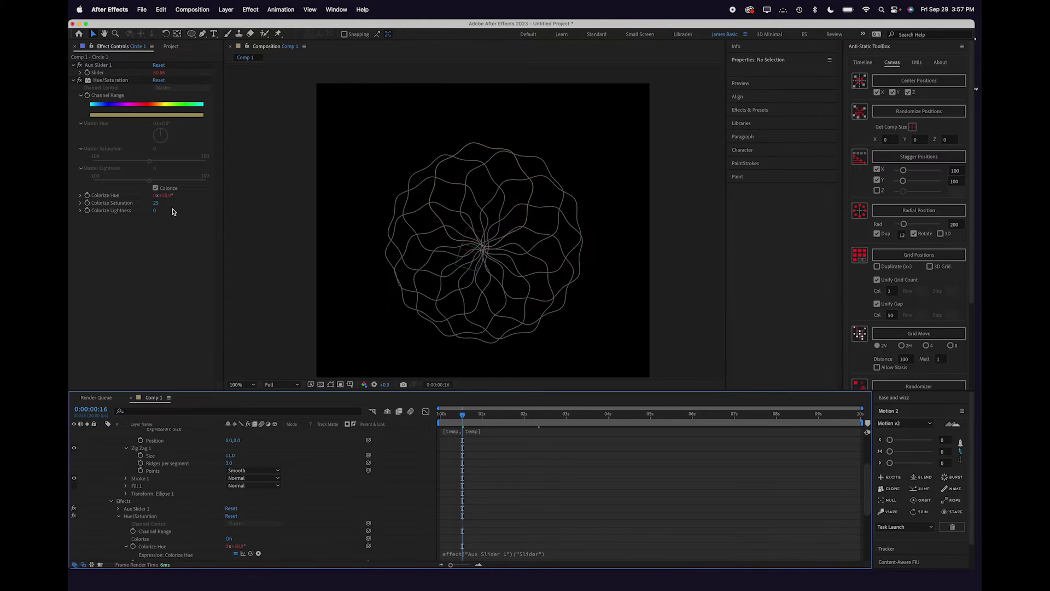
{"action": "left_click", "coordinate": [155, 203]}
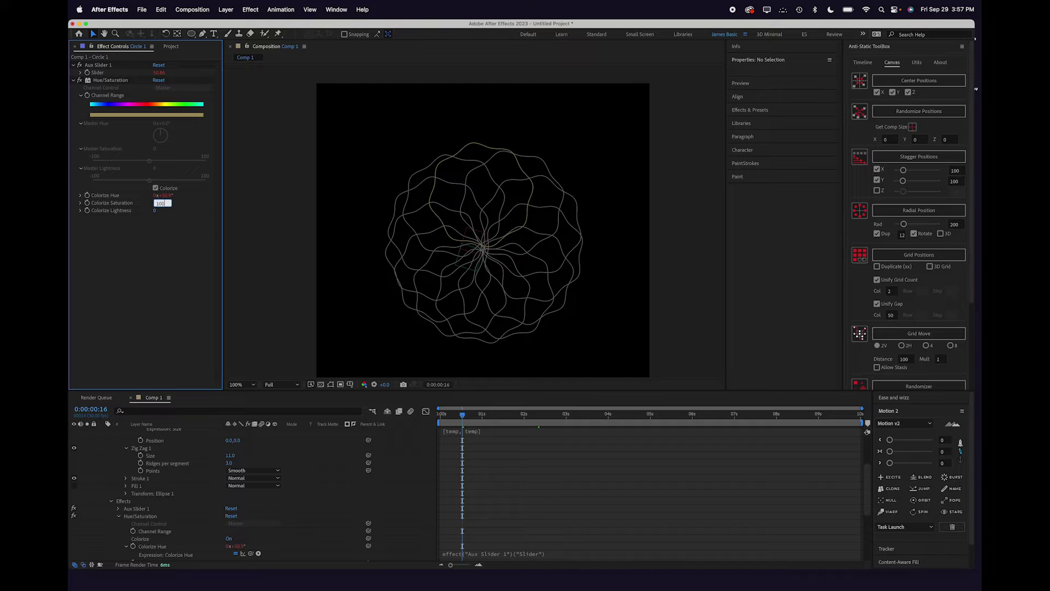
{"action": "type", "text": "100"}
{"action": "key", "text": "Return"}
Copy Circle 1's Hue/Saturation effect onto all 12 blue-labelled circle layers, then scrub to preview
{"action": "left_click", "coordinate": [413, 475]}
{"action": "scroll", "coordinate": [413, 475], "scroll_direction": "up", "scroll_amount": 3}
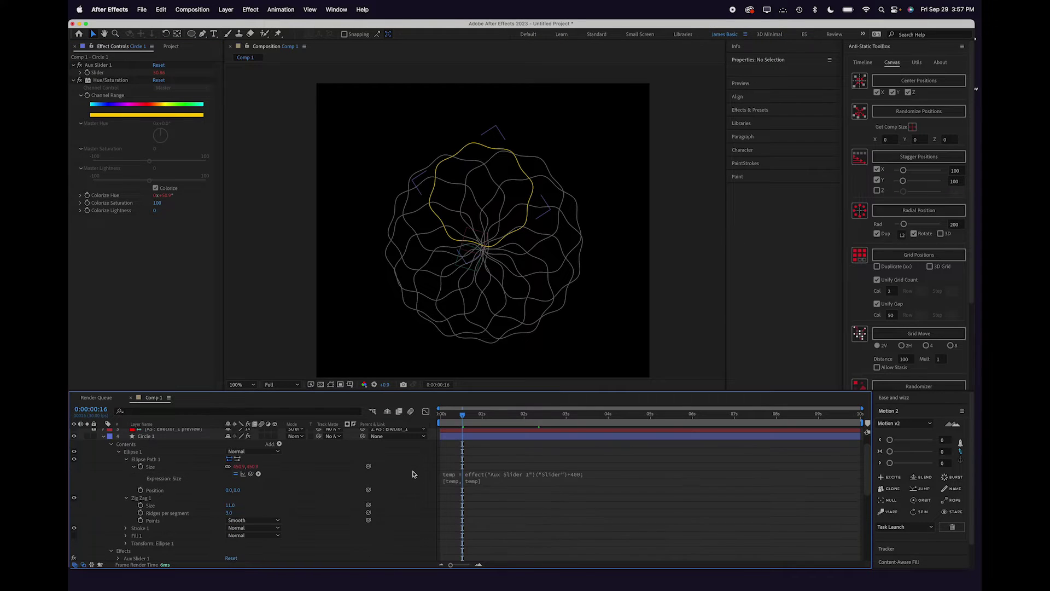
{"action": "left_click", "coordinate": [149, 437]}
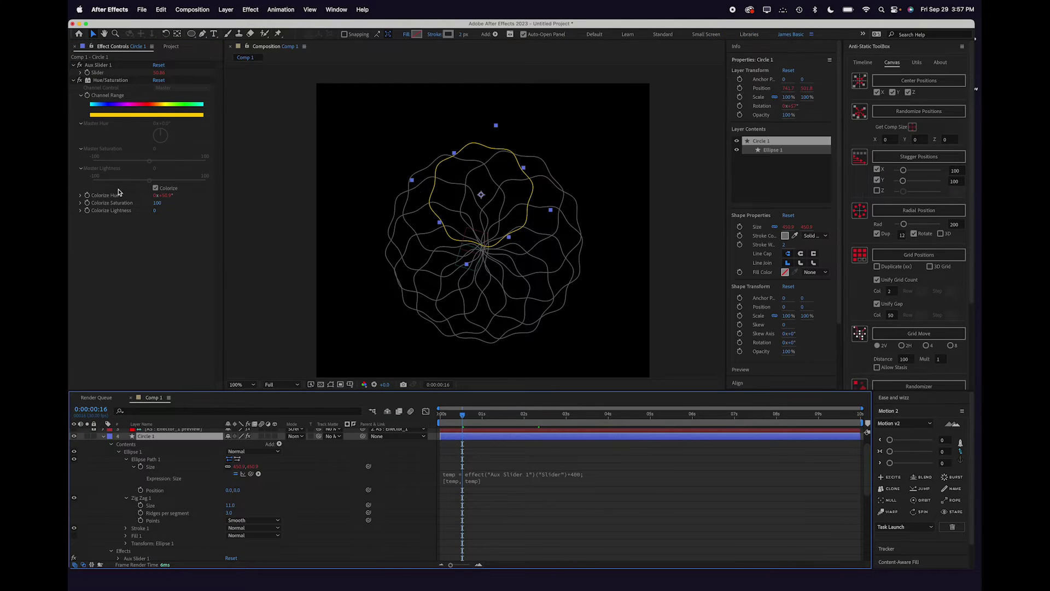
{"action": "left_click", "coordinate": [124, 82]}
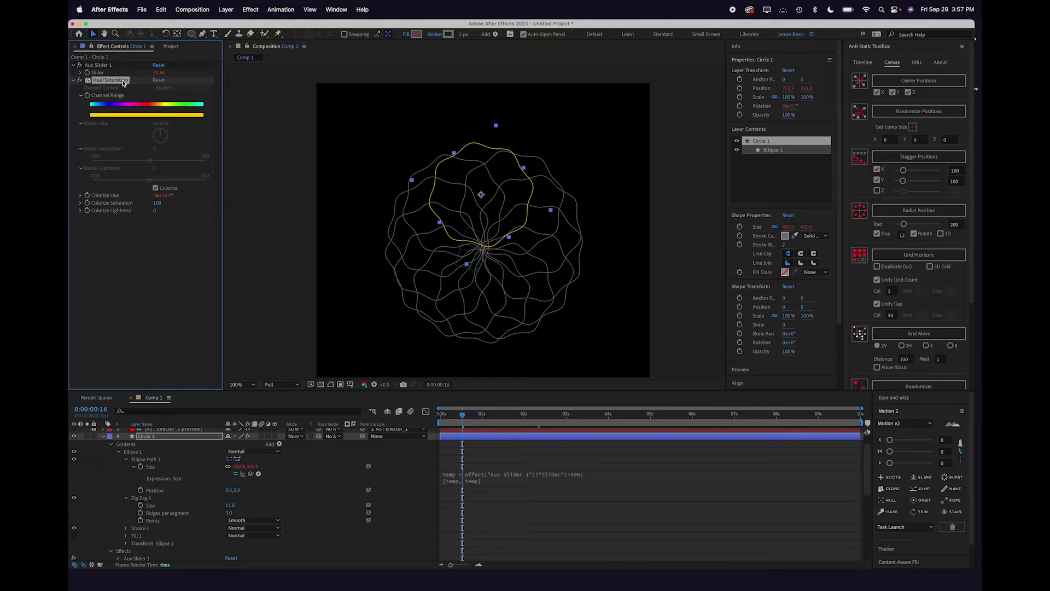
{"action": "left_click", "coordinate": [103, 436]}
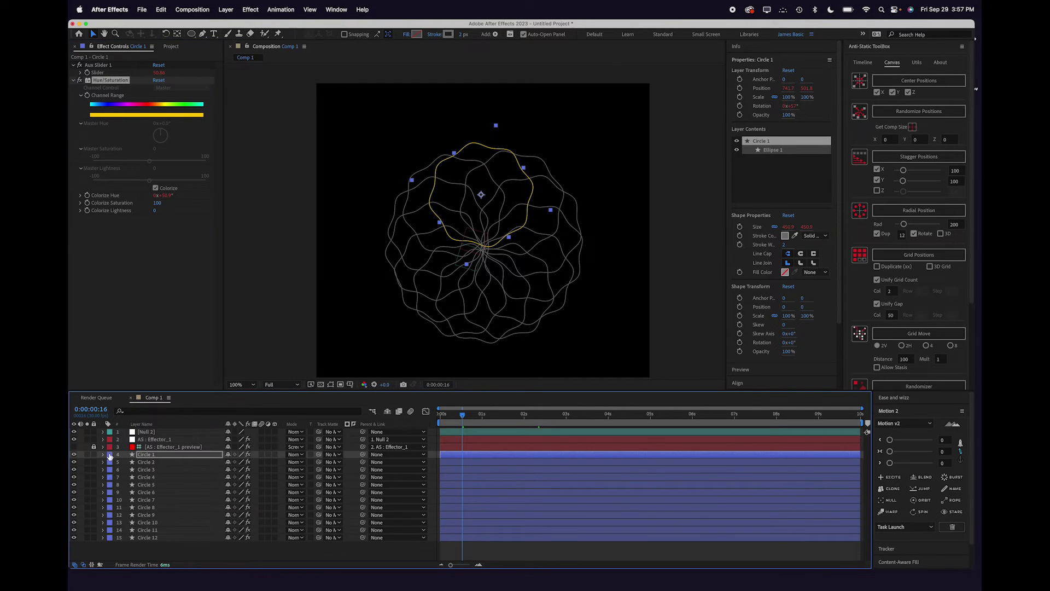
{"action": "left_click", "coordinate": [110, 454]}
{"action": "left_click", "coordinate": [148, 390]}
{"action": "key", "text": "super+v"}
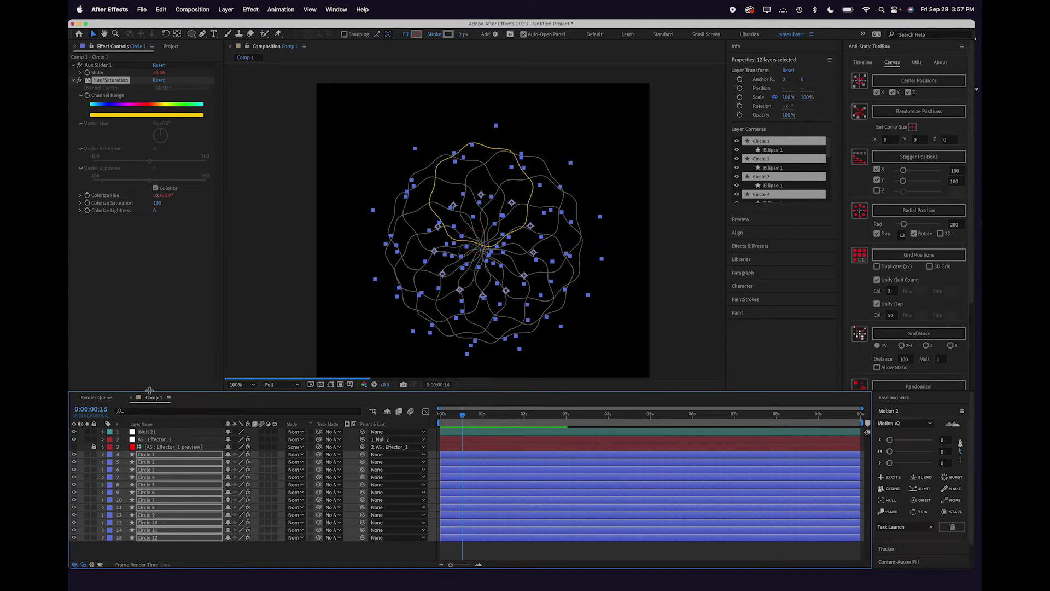
{"action": "key", "text": "super+shift+a"}
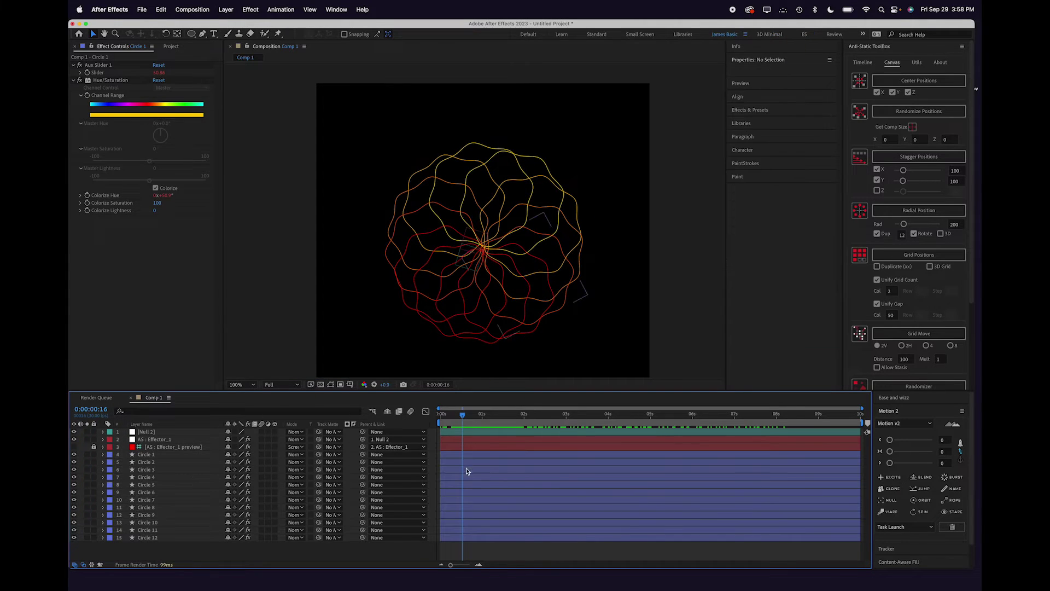
{"action": "left_click_drag", "start_coordinate": [452, 419], "coordinate": [477, 421]}
Raise AS : Effector_1's Aux Multiplier from 3.00 to 4.00 and scrub to preview the colours
{"action": "left_click", "coordinate": [161, 441]}
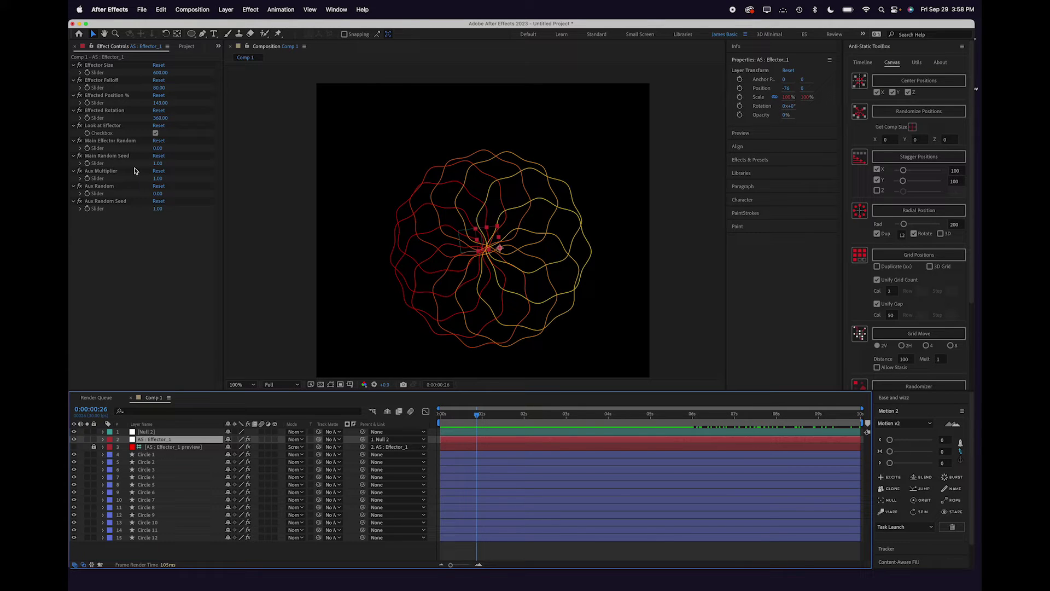
{"action": "left_click", "coordinate": [158, 179]}
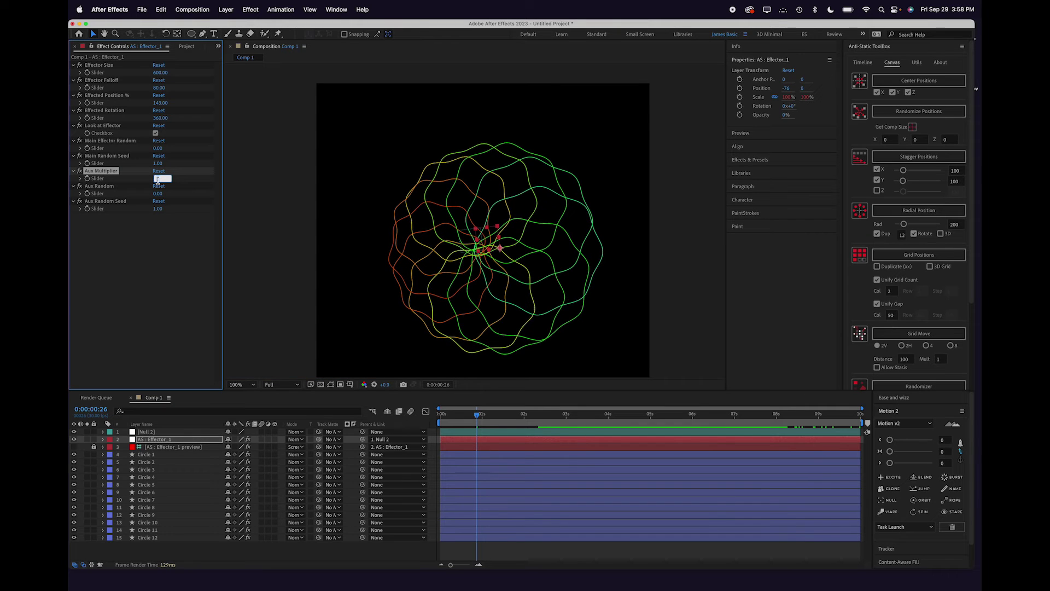
{"action": "left_click", "coordinate": [160, 247]}
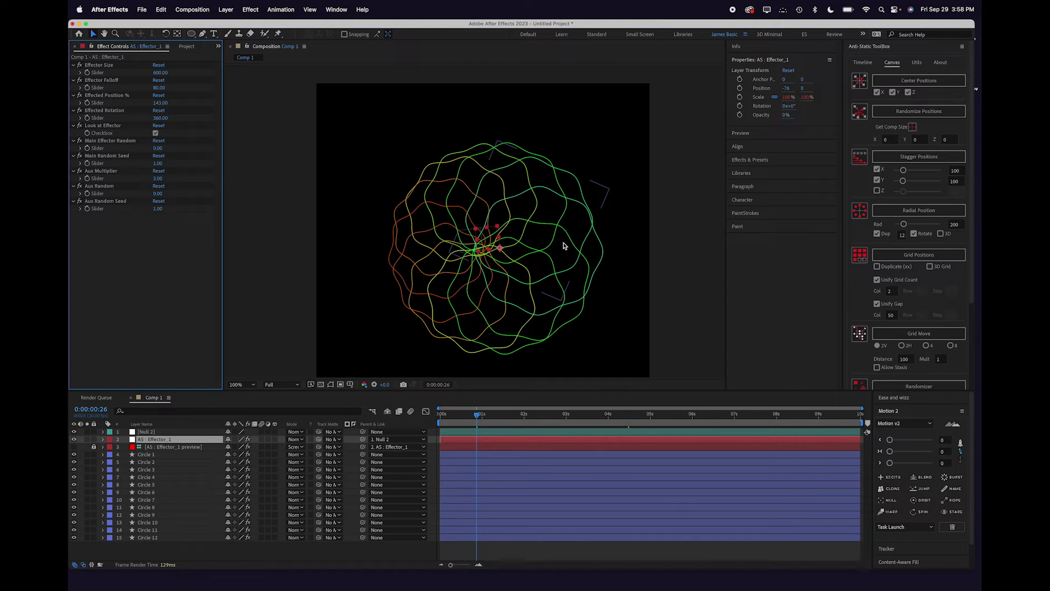
{"action": "left_click", "coordinate": [158, 177]}
{"action": "key", "text": "Up"}
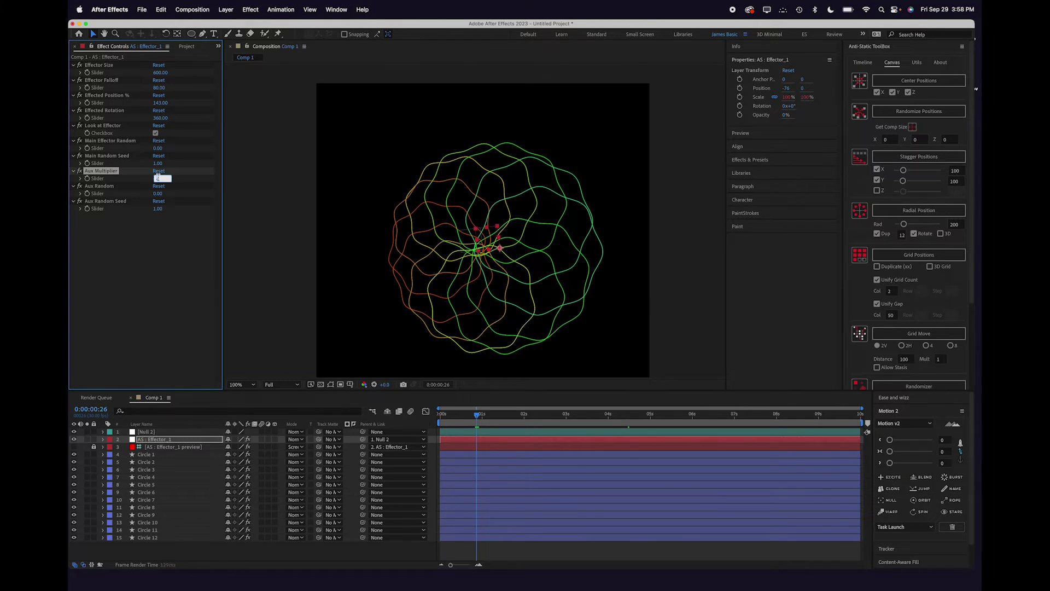
{"action": "left_click", "coordinate": [171, 254]}
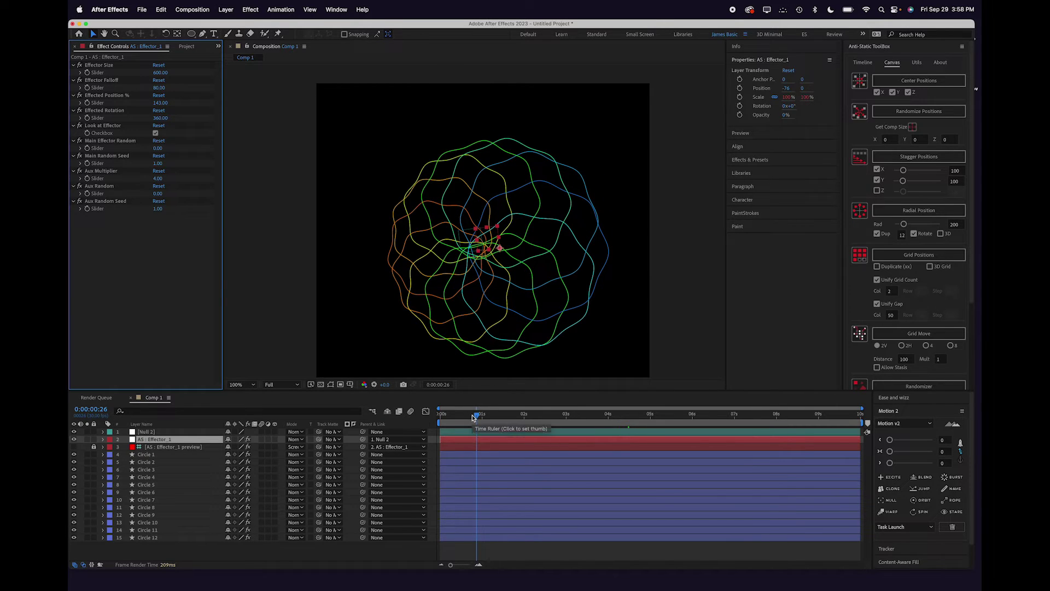
{"action": "mouse_move", "coordinate": [474, 417]}
{"action": "left_mouse_down"}
{"action": "mouse_move", "coordinate": [464, 416]}
{"action": "mouse_move", "coordinate": [488, 415]}
{"action": "mouse_move", "coordinate": [463, 418]}
{"action": "left_mouse_up"}
{"action": "key", "text": "F2"}
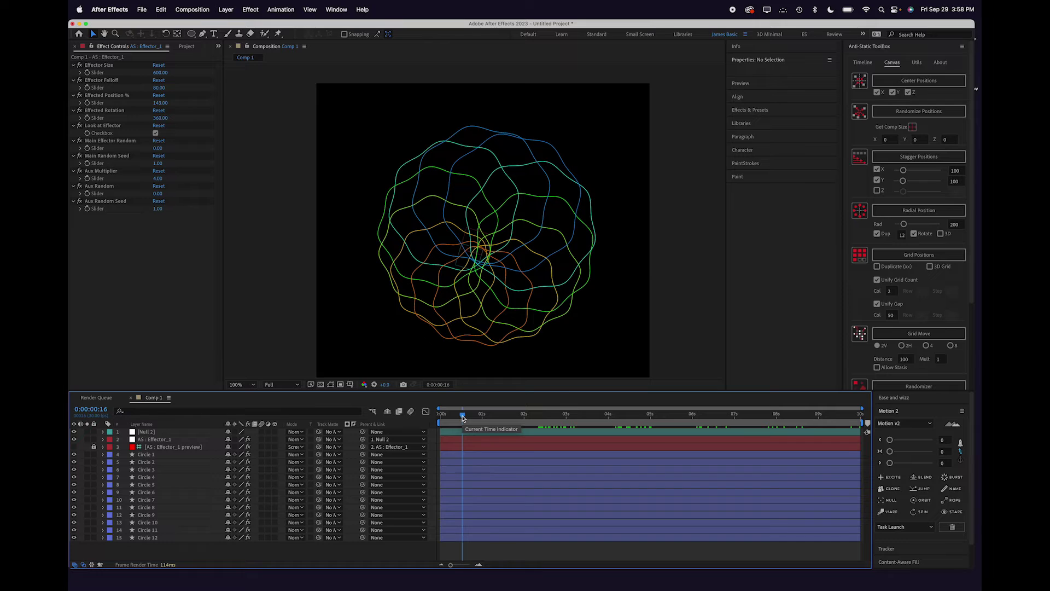
Undo the last change, add a new adjustment layer and apply the Echo effect to it
{"action": "key", "text": "super+z"}
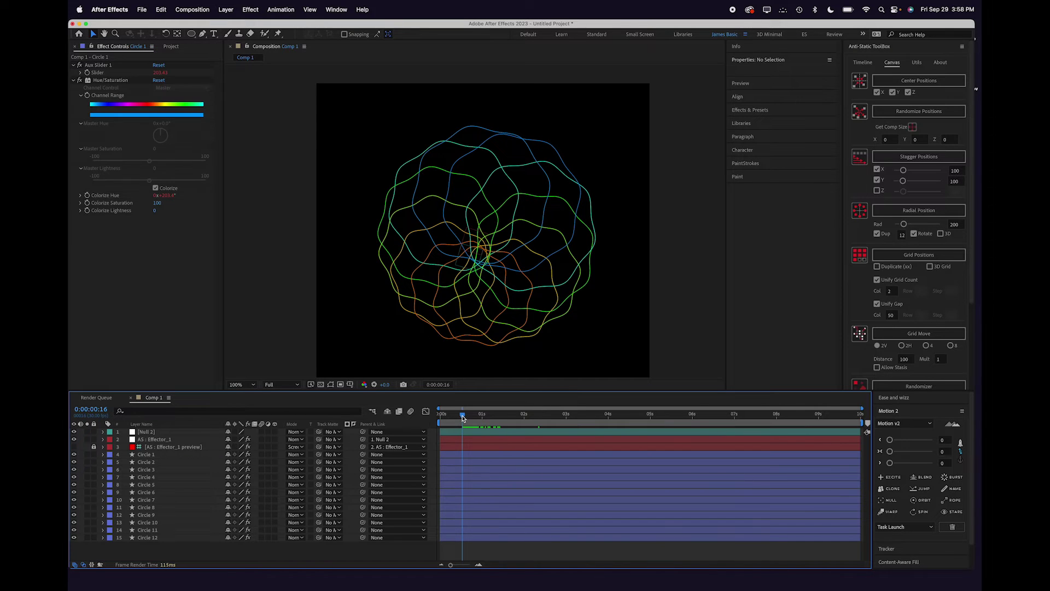
{"action": "key", "text": "super+alt+y"}
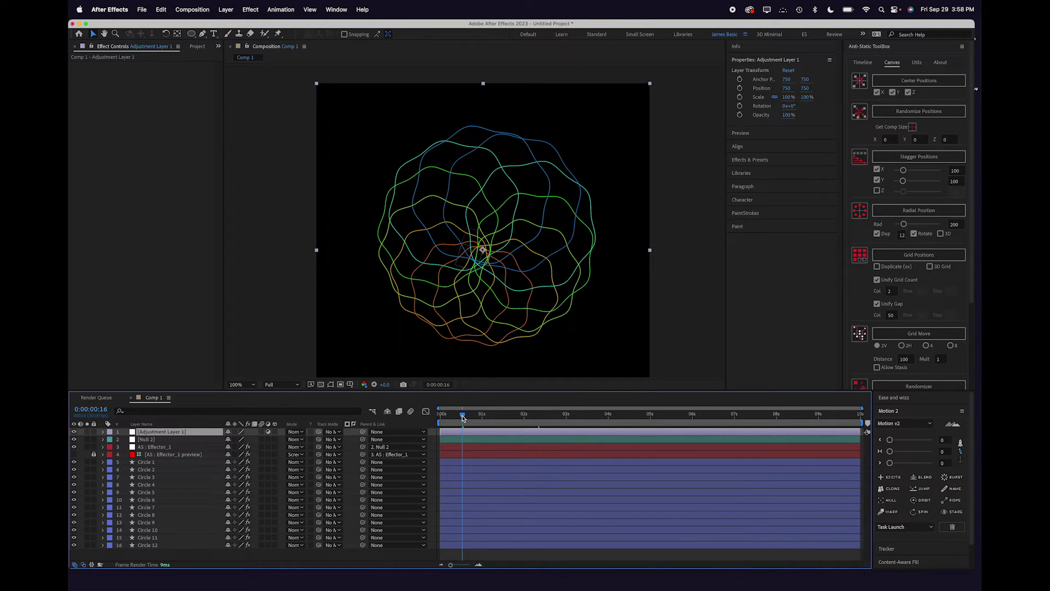
{"action": "key", "text": "ctrl+space"}
{"action": "type", "text": "echo"}
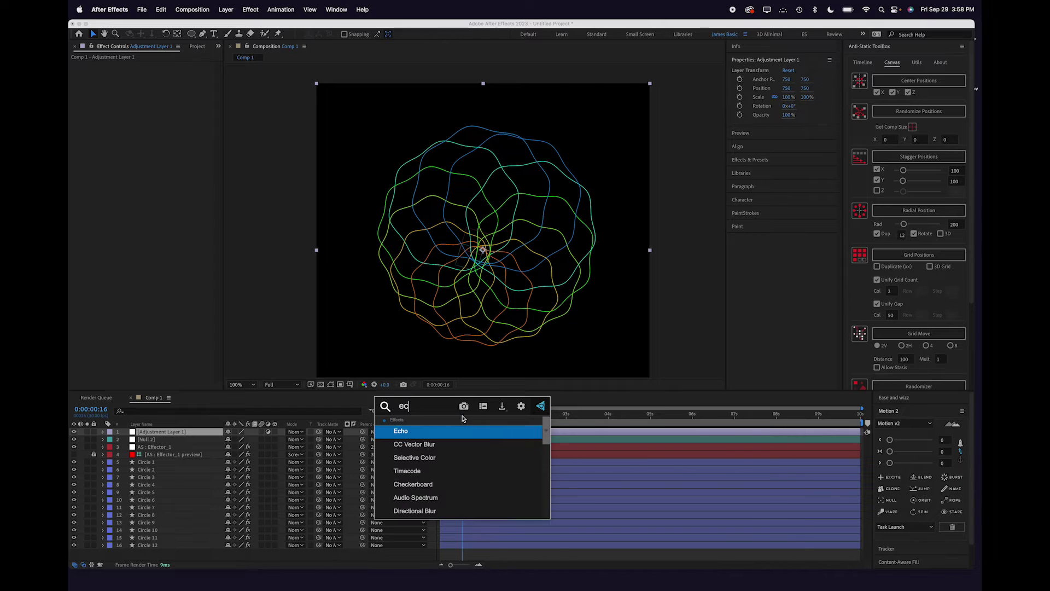
{"action": "key", "text": "Return"}
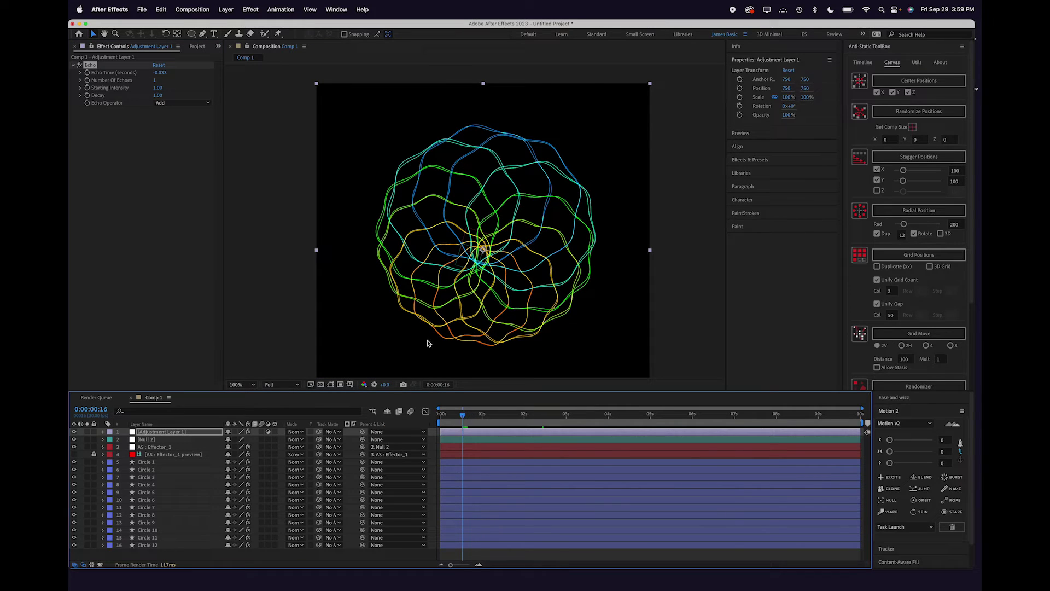
Set Echo's Number Of Echoes to 13 and its Decay to about 0.91
{"action": "left_click", "coordinate": [467, 414]}
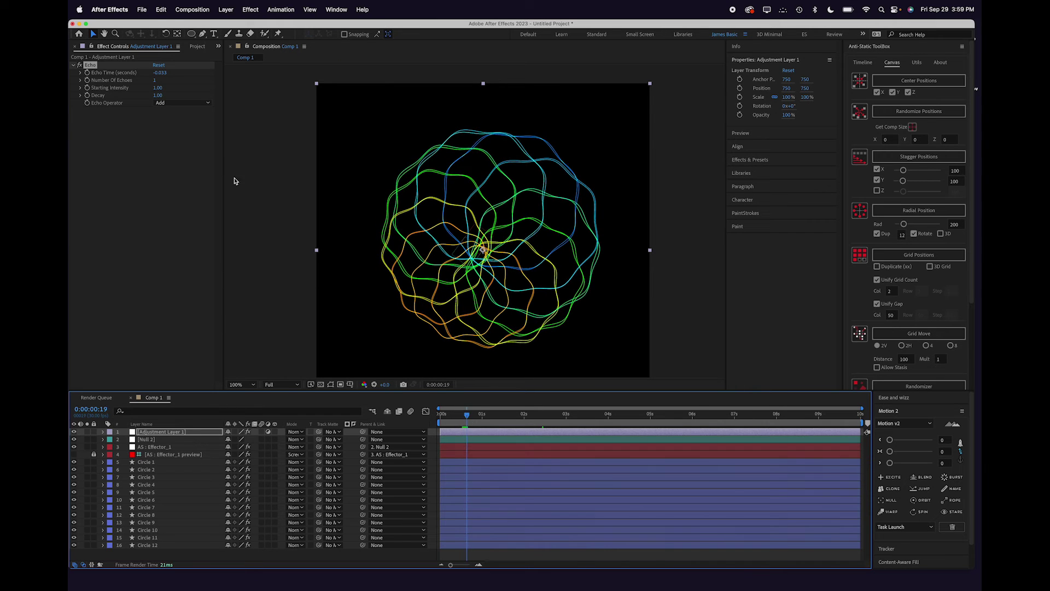
{"action": "left_click", "coordinate": [155, 79]}
{"action": "type", "text": "11"}
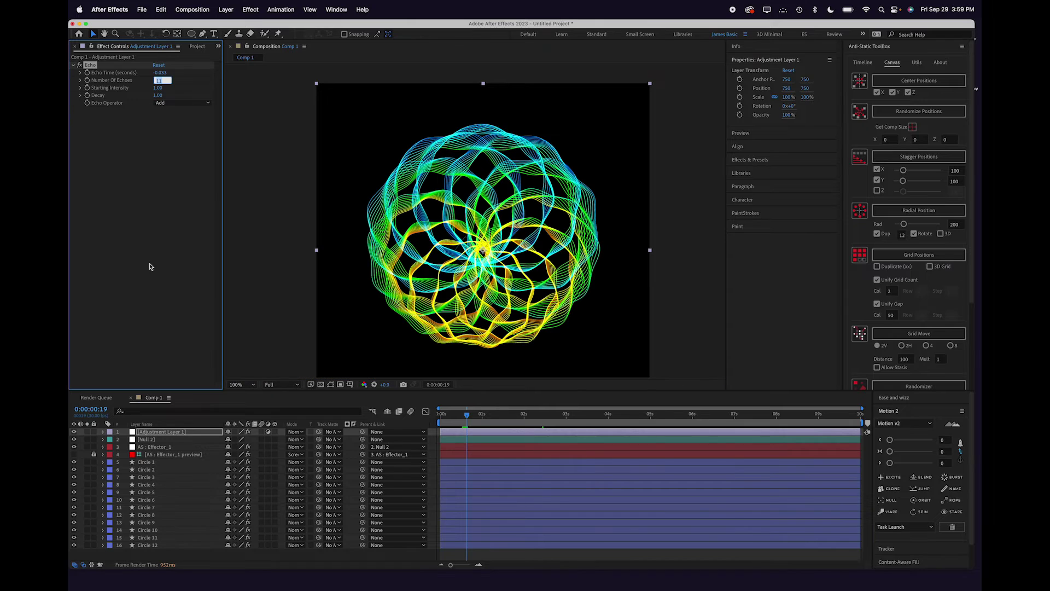
{"action": "key", "text": "Up"}
{"action": "key", "text": "Up"}
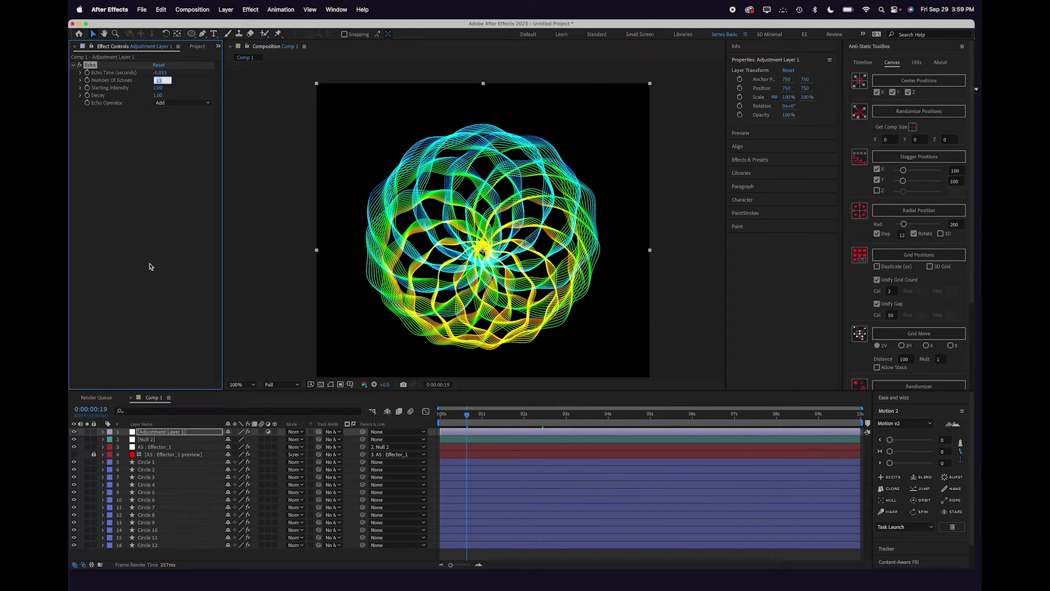
{"action": "left_click", "coordinate": [154, 248]}
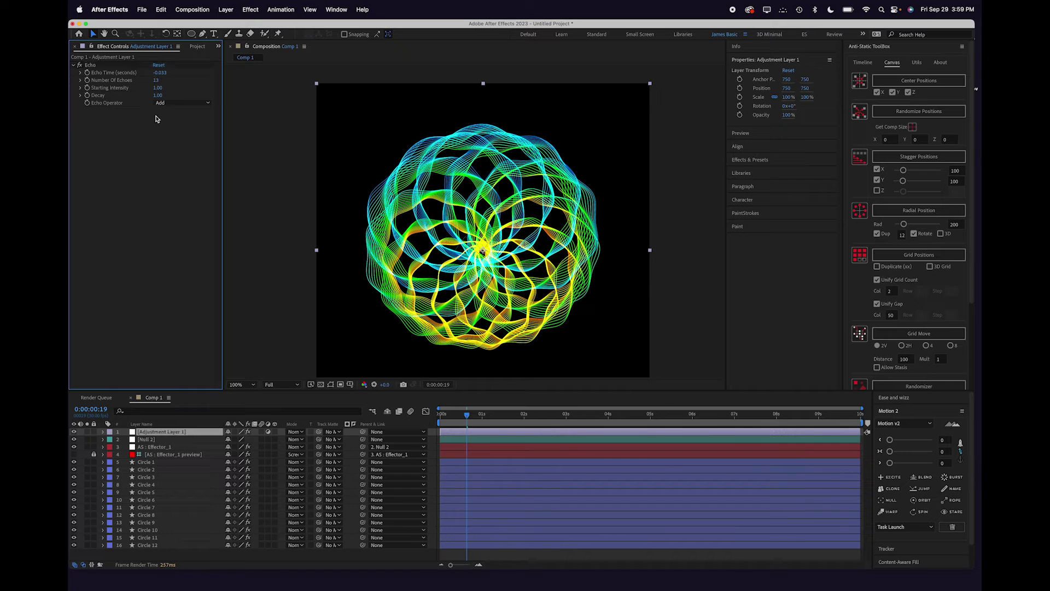
{"action": "left_click_drag", "start_coordinate": [157, 95], "coordinate": [156, 98]}
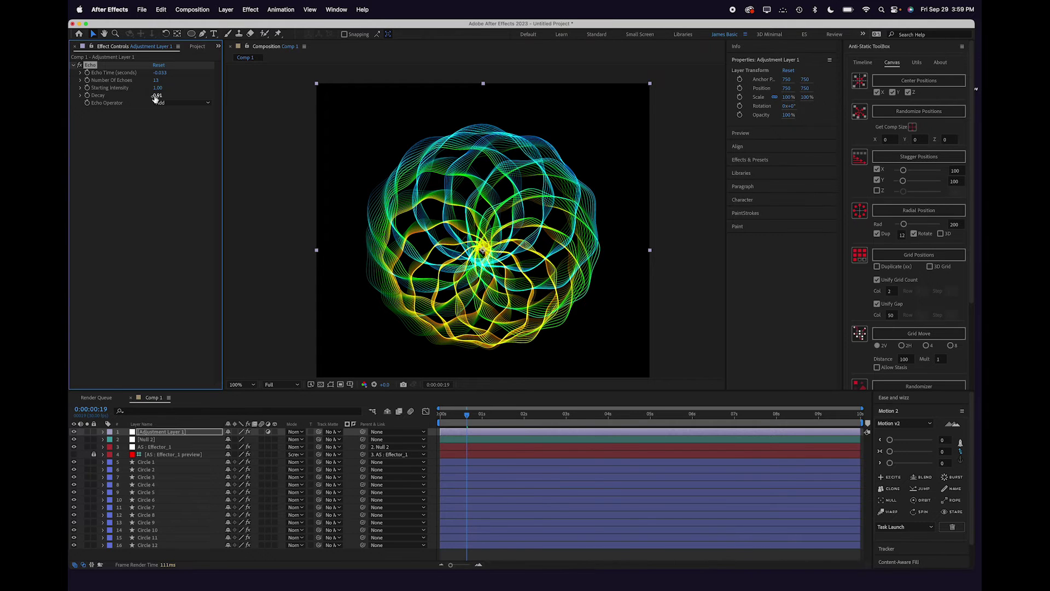
{"action": "left_click", "coordinate": [178, 448]}
Rename the adjustment layer to Echo and add Hue/Saturation with Master Hue at -20°
{"action": "left_click", "coordinate": [182, 433]}
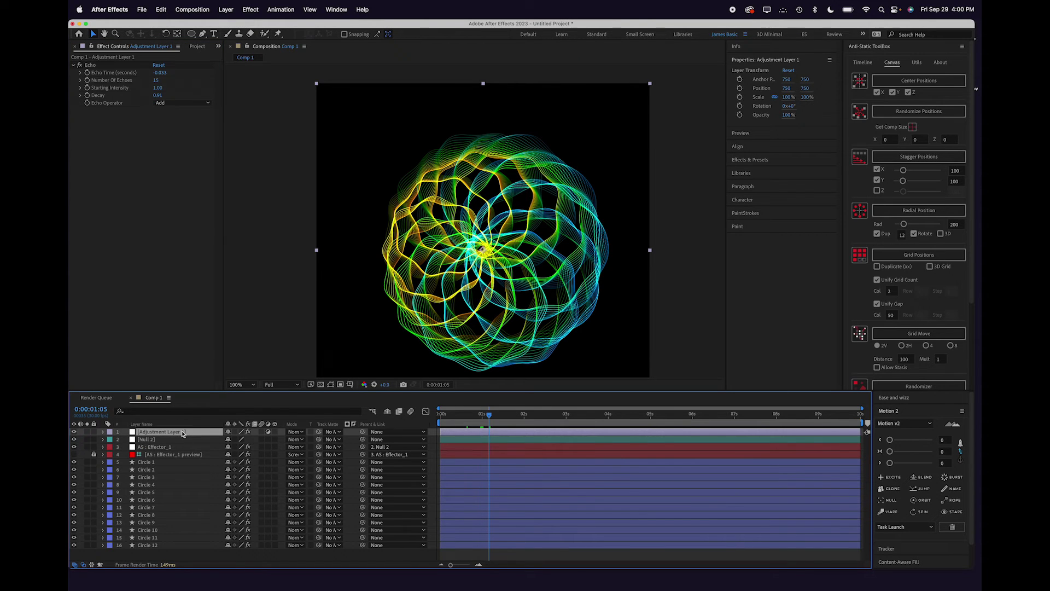
{"action": "key", "text": "Return"}
{"action": "type", "text": "Ec"}
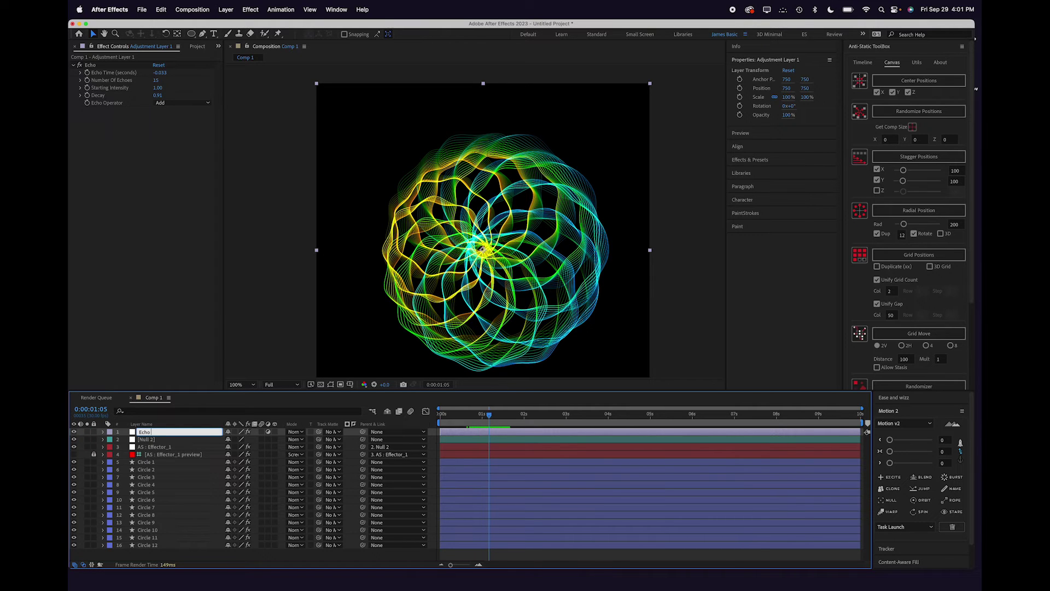
{"action": "type", "text": "ho"}
{"action": "key", "text": "Return"}
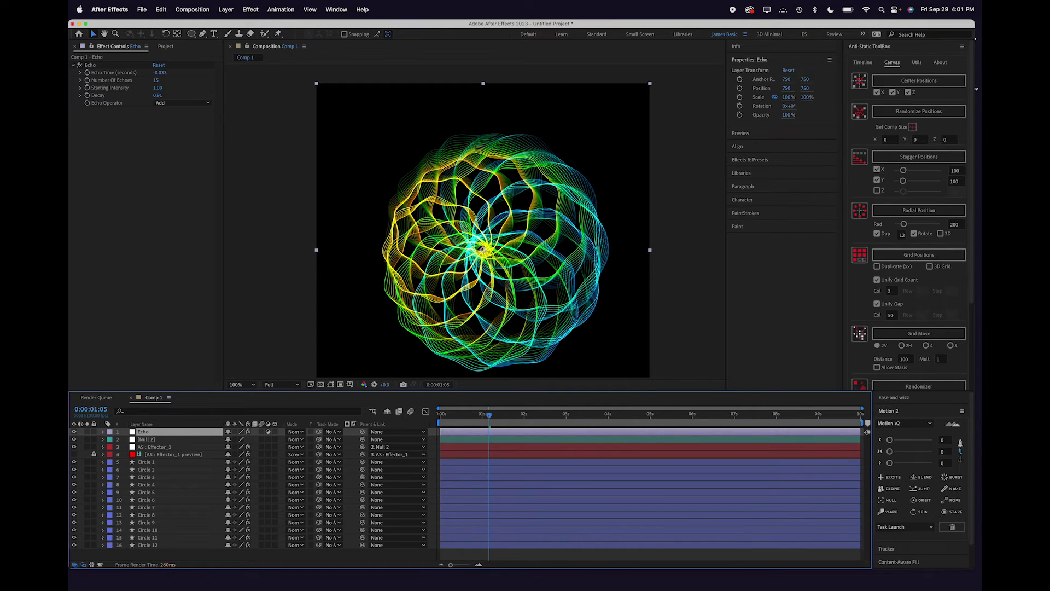
{"action": "key", "text": "ctrl+space"}
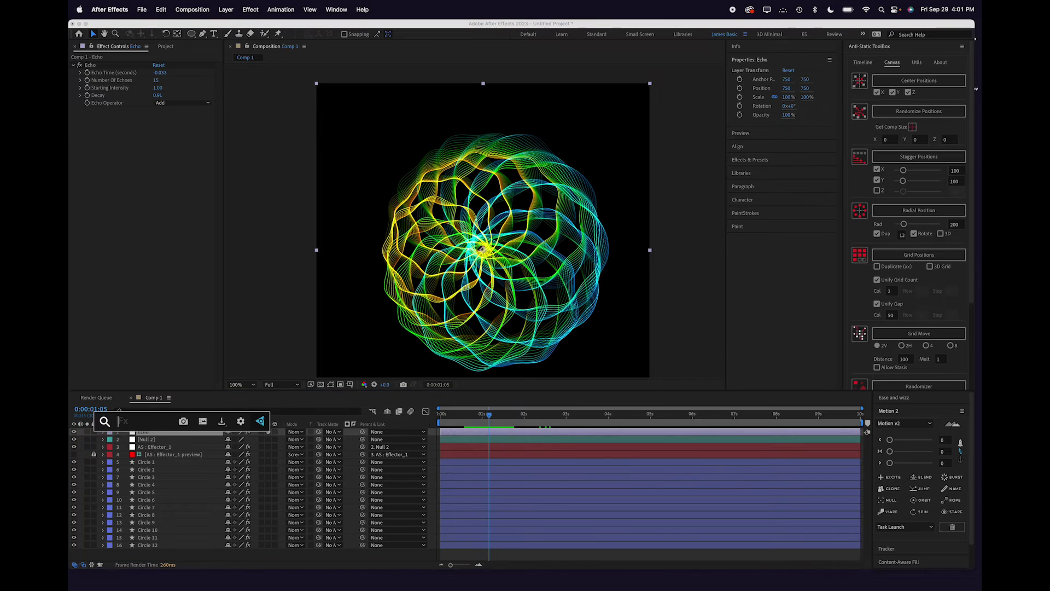
{"action": "type", "text": "hue s"}
{"action": "key", "text": "Return"}
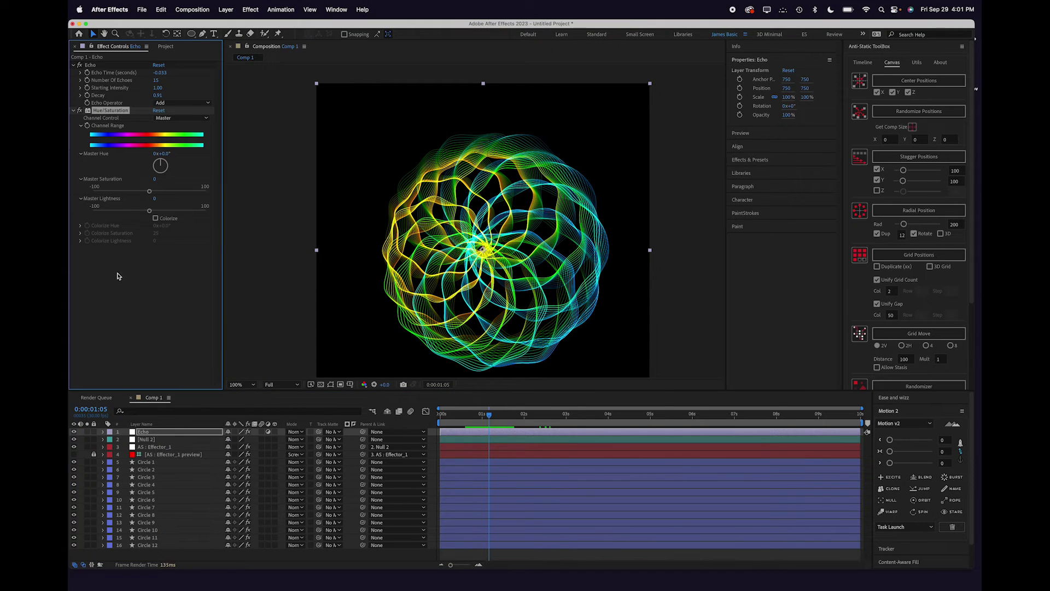
{"action": "left_click", "coordinate": [163, 154]}
{"action": "key", "text": "shift+Down"}
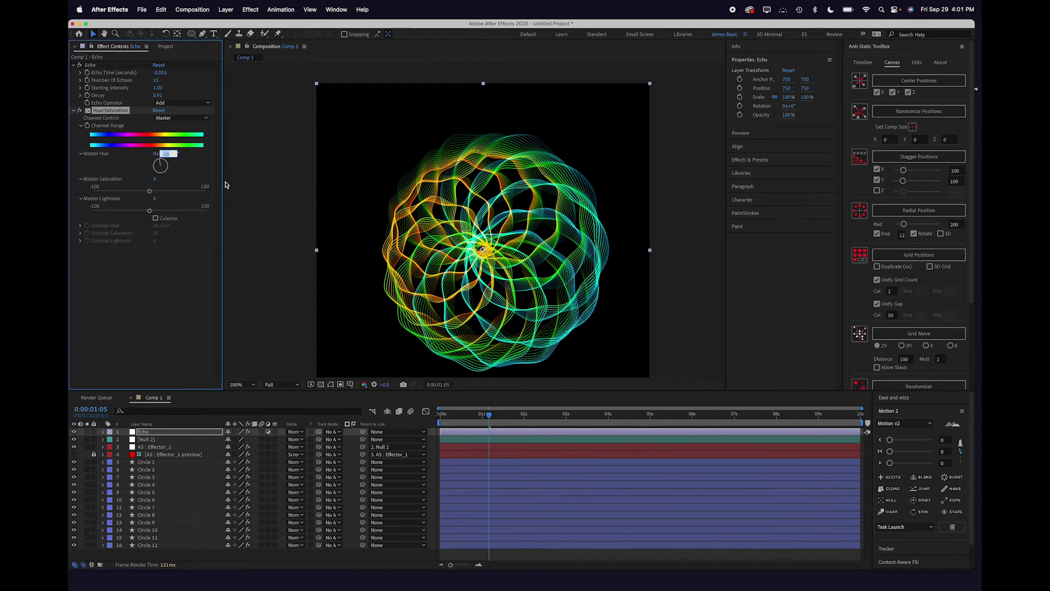
{"action": "key", "text": "shift+Down"}
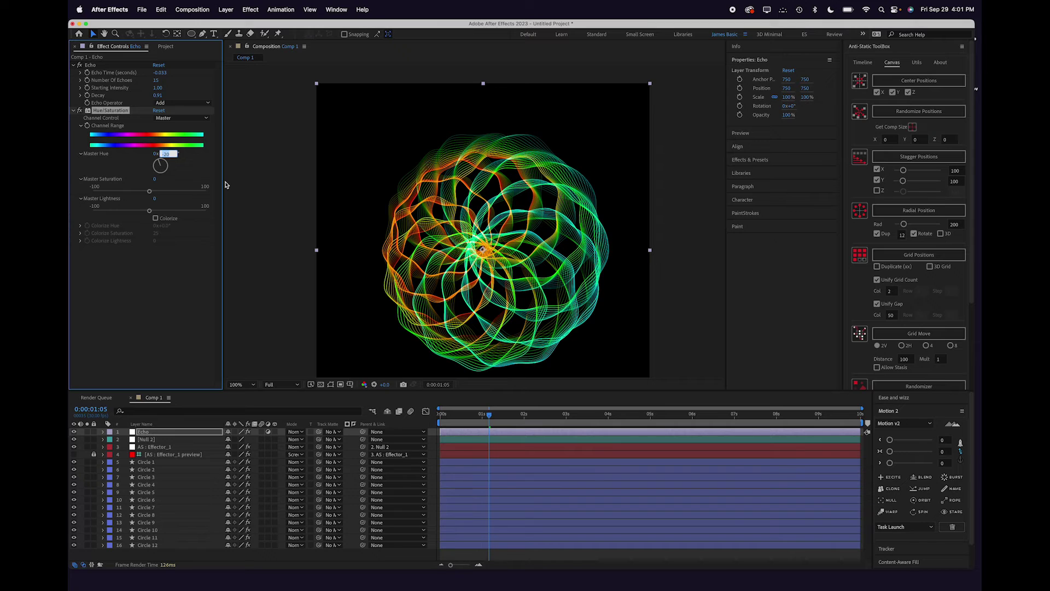
{"action": "left_click", "coordinate": [164, 287]}
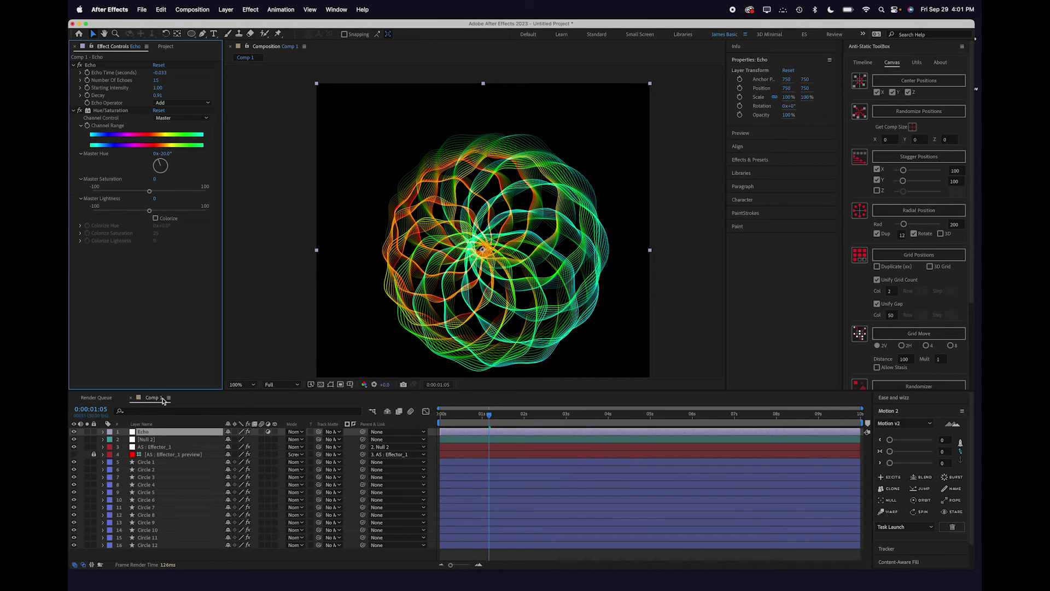
Set AS : Effector_1's Aux Multiplier to 4.20
{"action": "left_click", "coordinate": [159, 447]}
{"action": "left_click", "coordinate": [158, 179]}
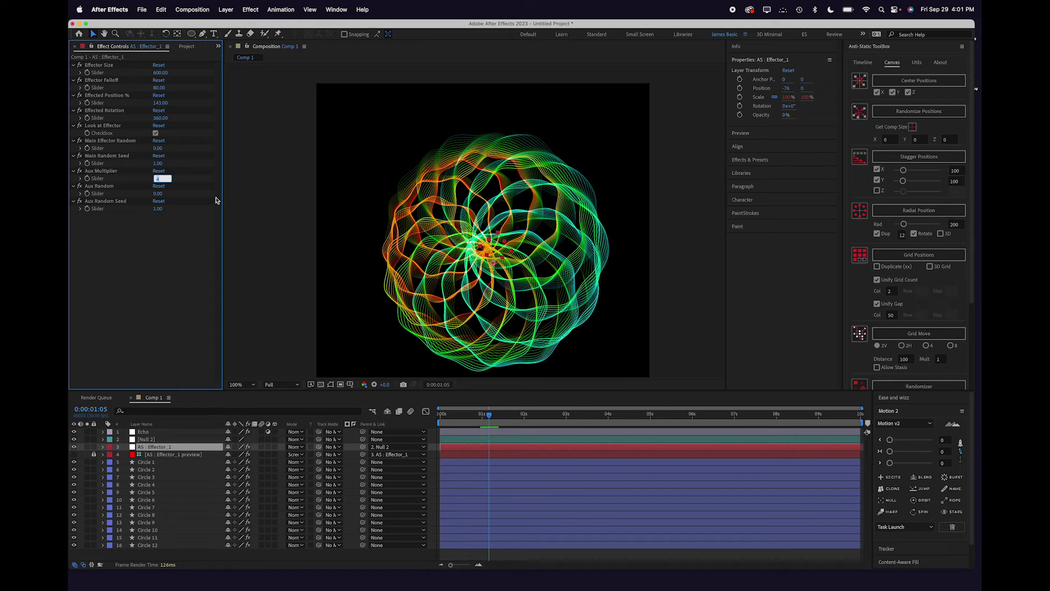
{"action": "type", "text": ".2"}
{"action": "key", "text": "Return"}
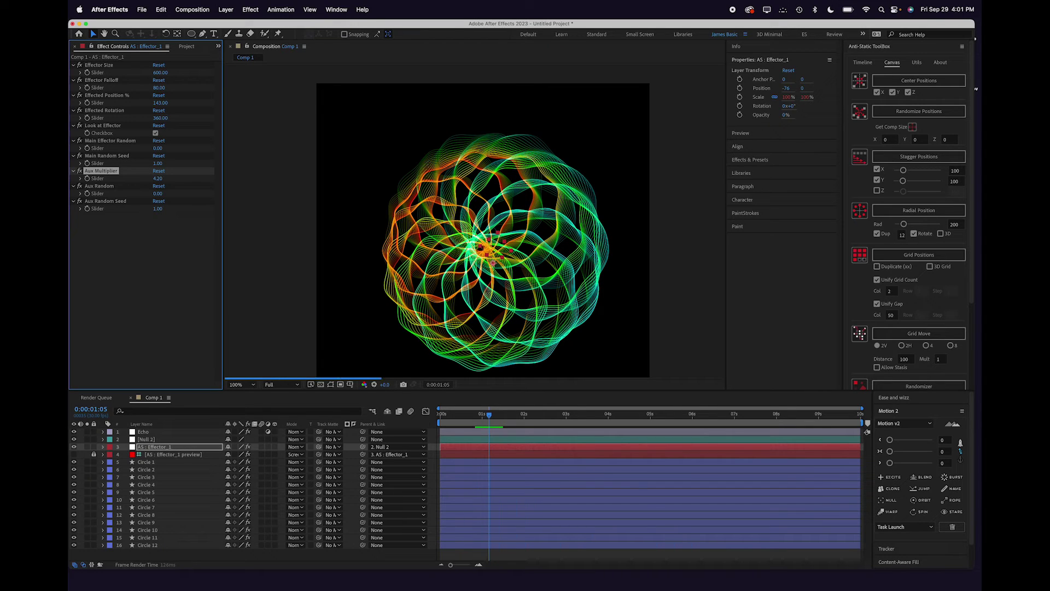
Lower the Echo layer's Master Saturation to -15
{"action": "key", "text": "super+Up"}
{"action": "key", "text": "super+Up"}
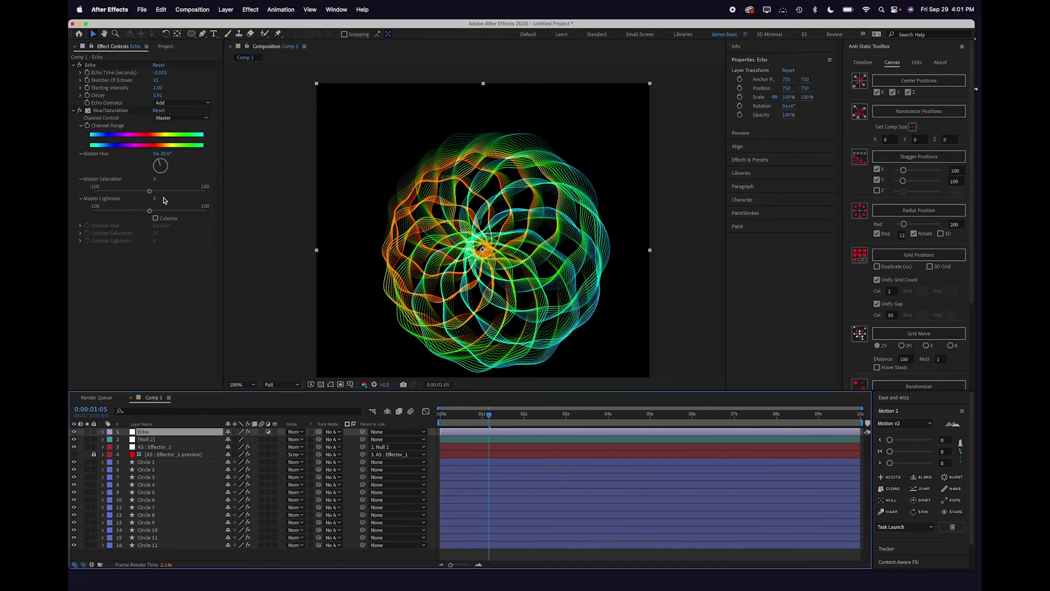
{"action": "left_click_drag", "start_coordinate": [149, 192], "coordinate": [141, 192]}
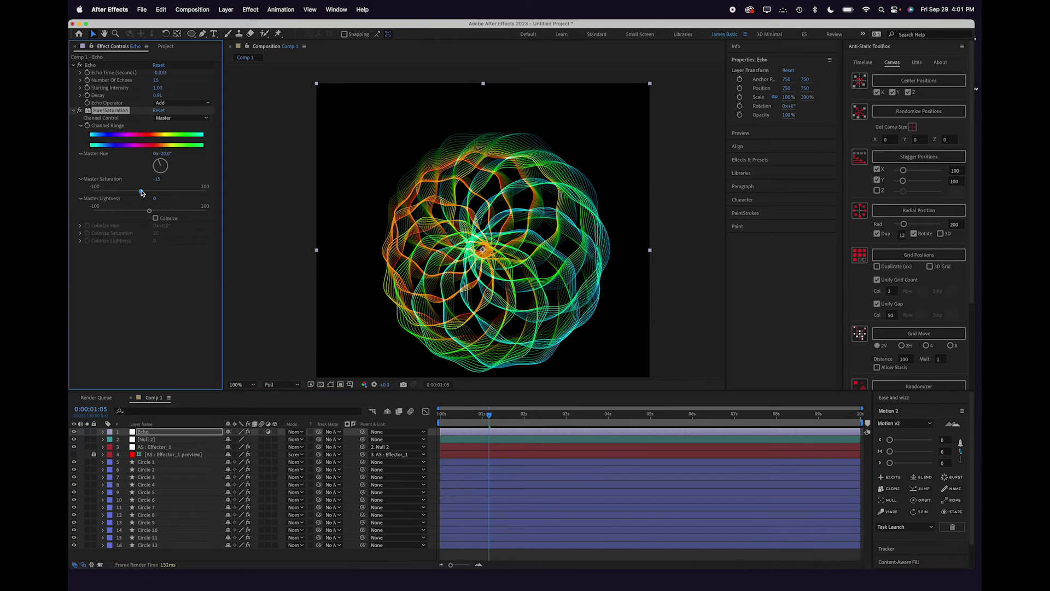
{"action": "left_click", "coordinate": [131, 313]}
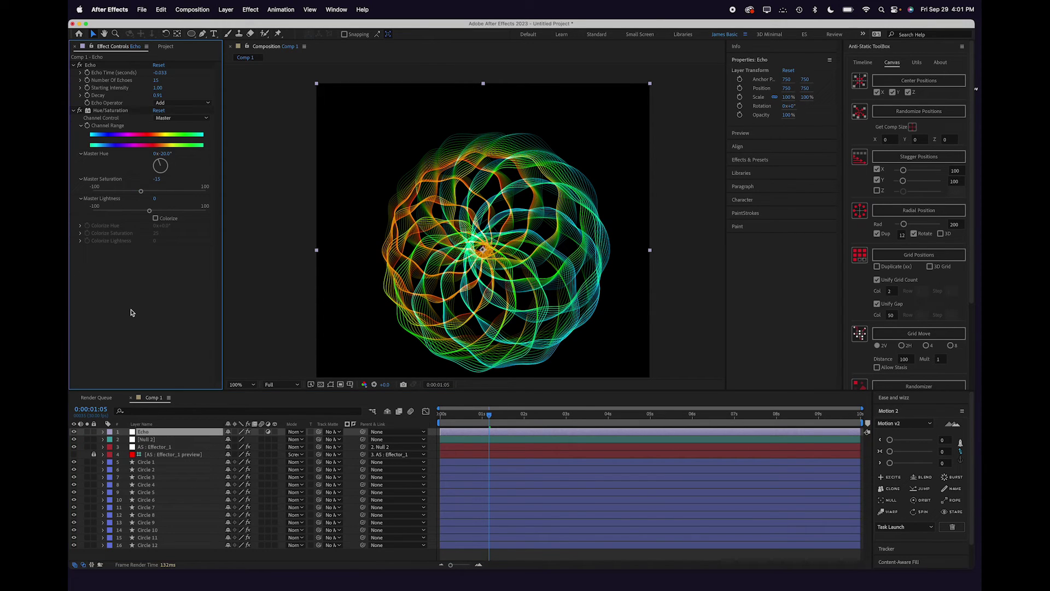
Apply the glow preset to the Echo layer via the effect search
{"action": "key", "text": "ctrl+space"}
{"action": "type", "text": "glow"}
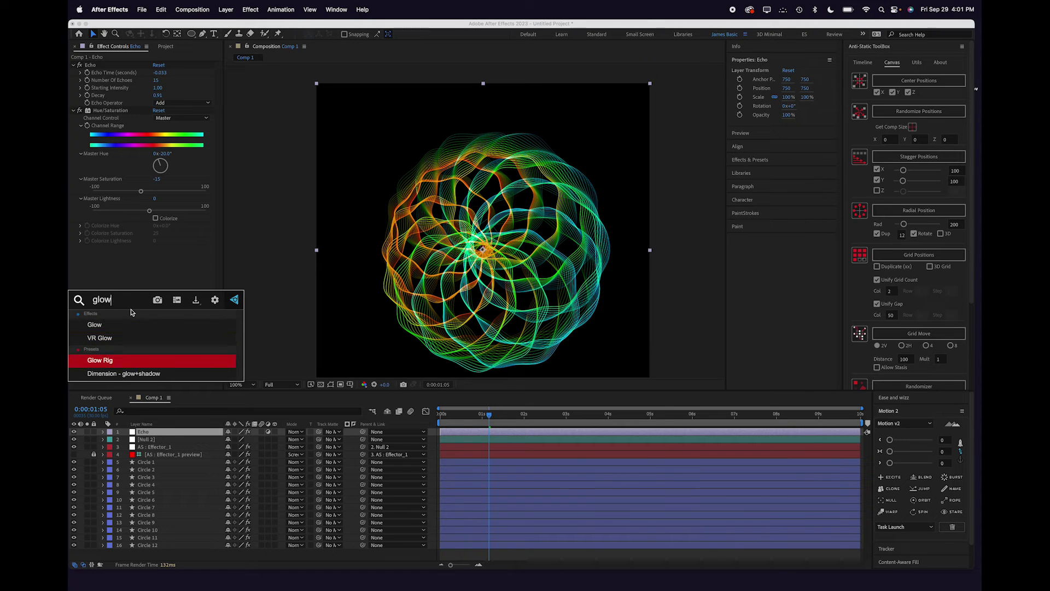
{"action": "key", "text": "Return"}
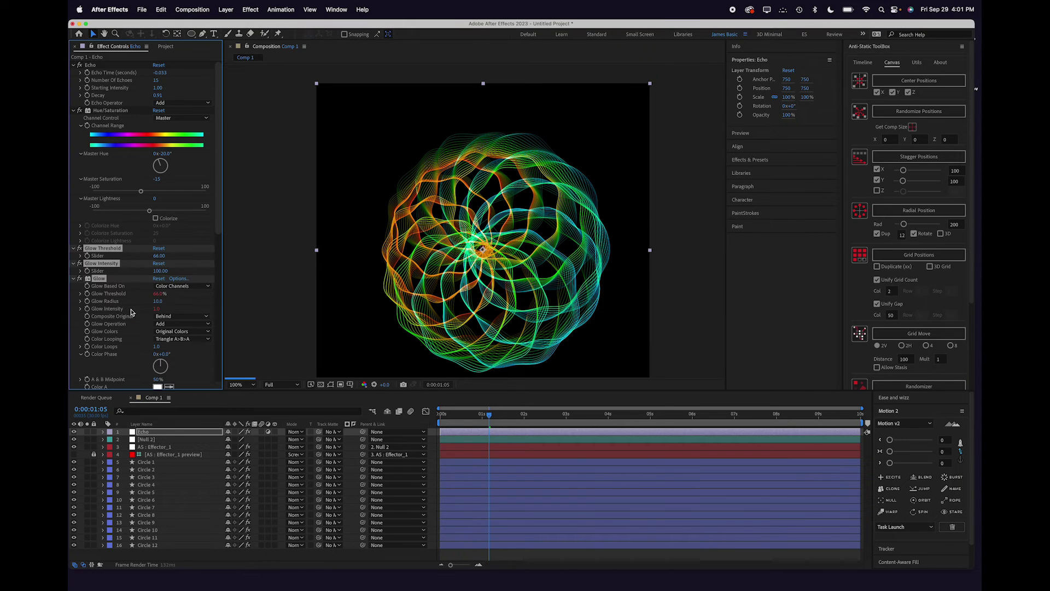
{"action": "left_click", "coordinate": [73, 263], "text": "super"}
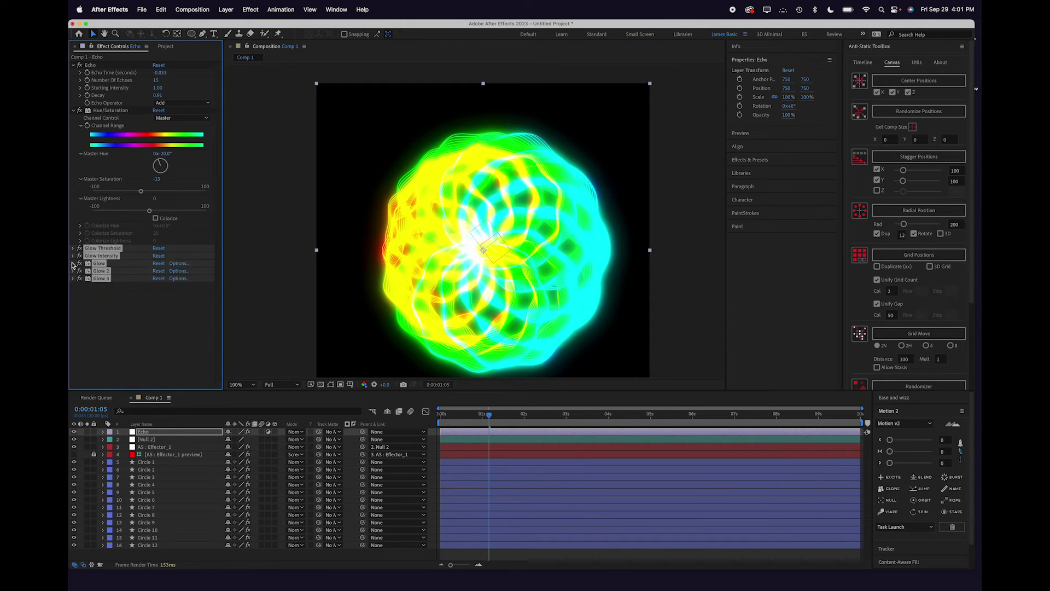
{"action": "left_click", "coordinate": [110, 304]}
Set Glow Intensity to 46 and Glow Threshold to 68
{"action": "left_click", "coordinate": [73, 256]}
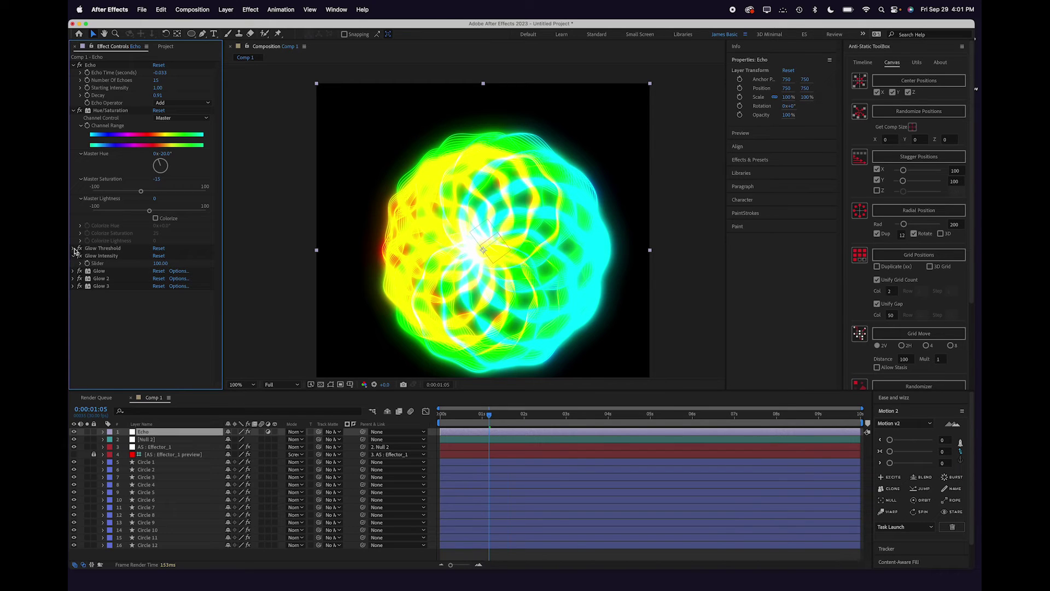
{"action": "left_click", "coordinate": [72, 248]}
{"action": "left_click", "coordinate": [158, 256]}
{"action": "type", "text": "62"}
{"action": "key", "text": "Tab"}
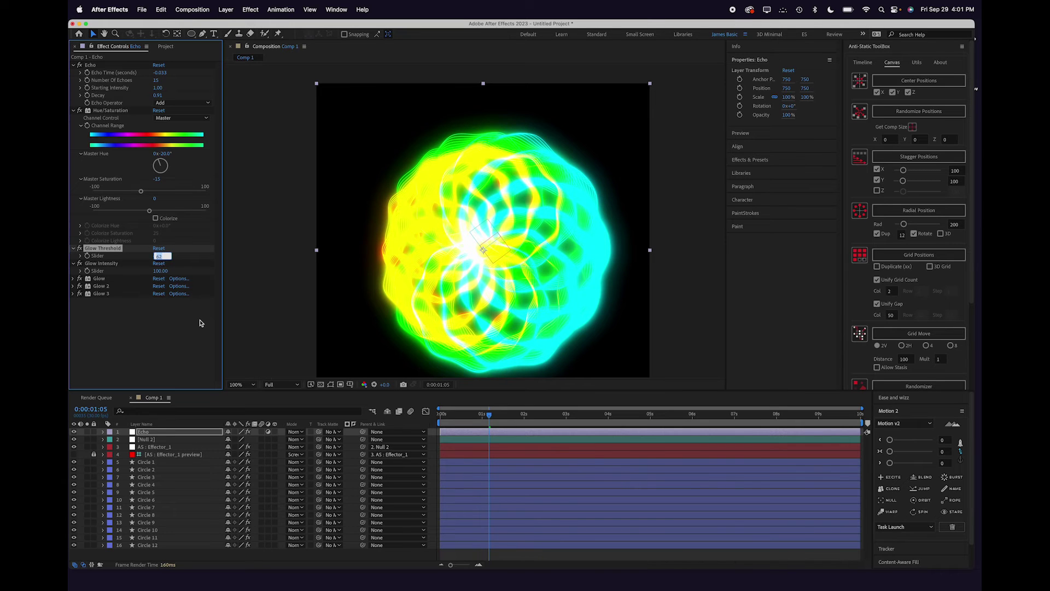
{"action": "type", "text": "8070"}
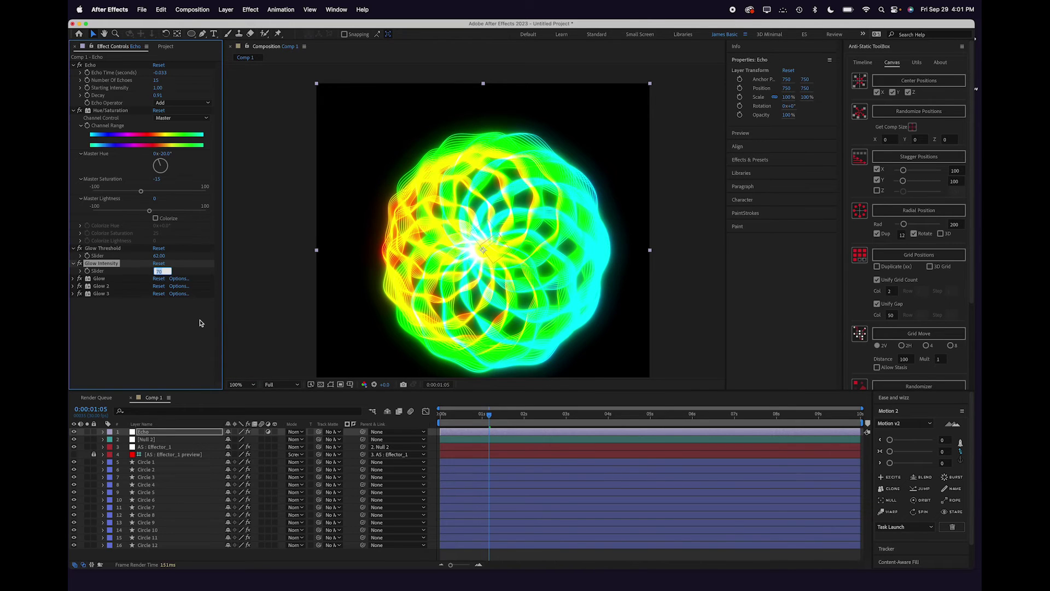
{"action": "type", "text": "50"}
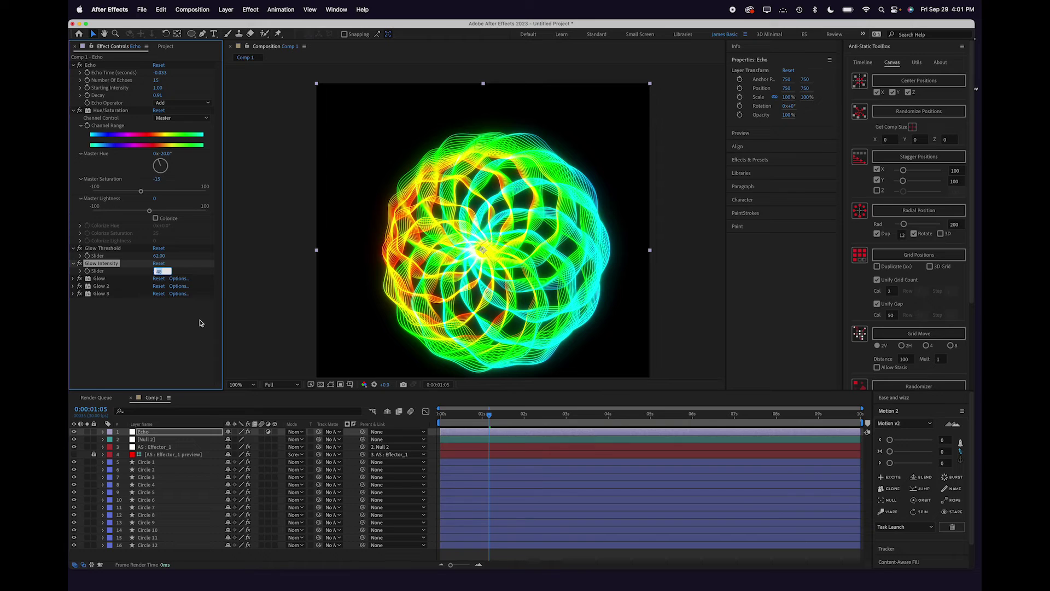
{"action": "key", "text": "Return"}
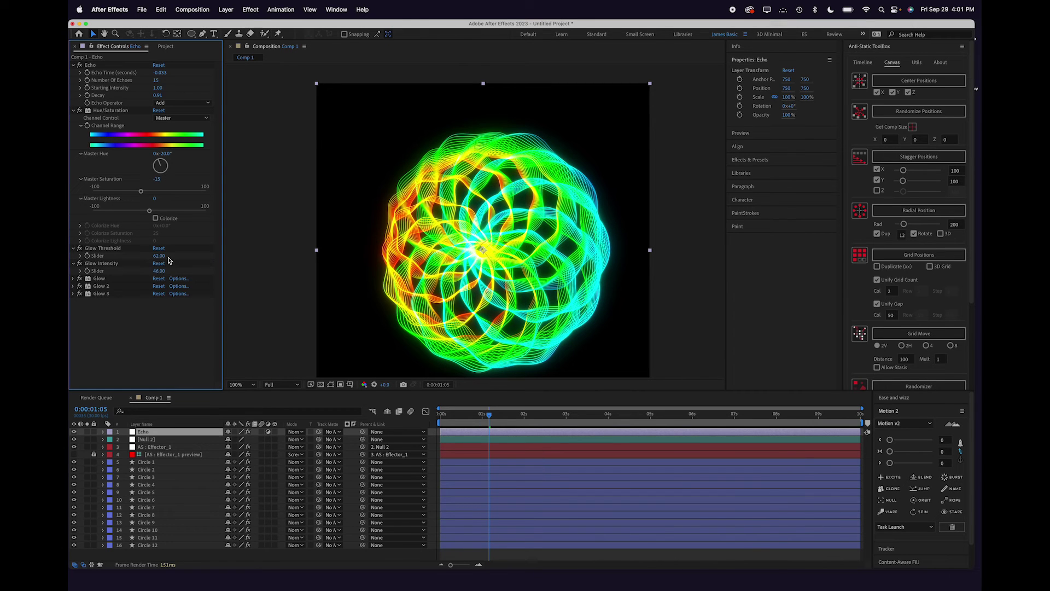
{"action": "left_click_drag", "start_coordinate": [165, 260], "coordinate": [169, 261]}
Compare frames near 1:24-1:28 and the start, setting Echo Time to 0.050 seconds
{"action": "left_click", "coordinate": [516, 416]}
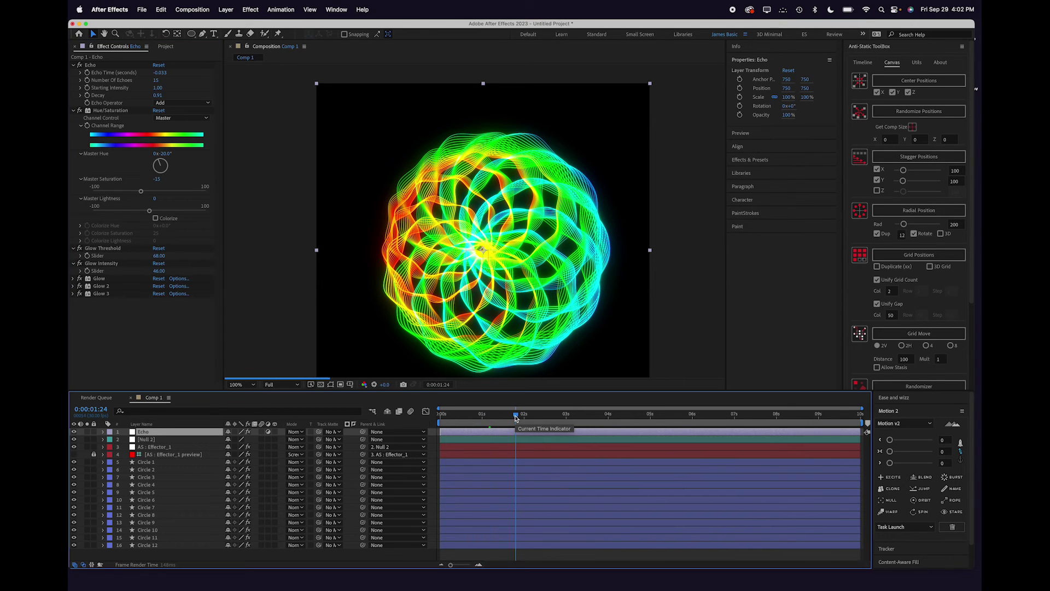
{"action": "left_click_drag", "start_coordinate": [516, 418], "coordinate": [523, 419]}
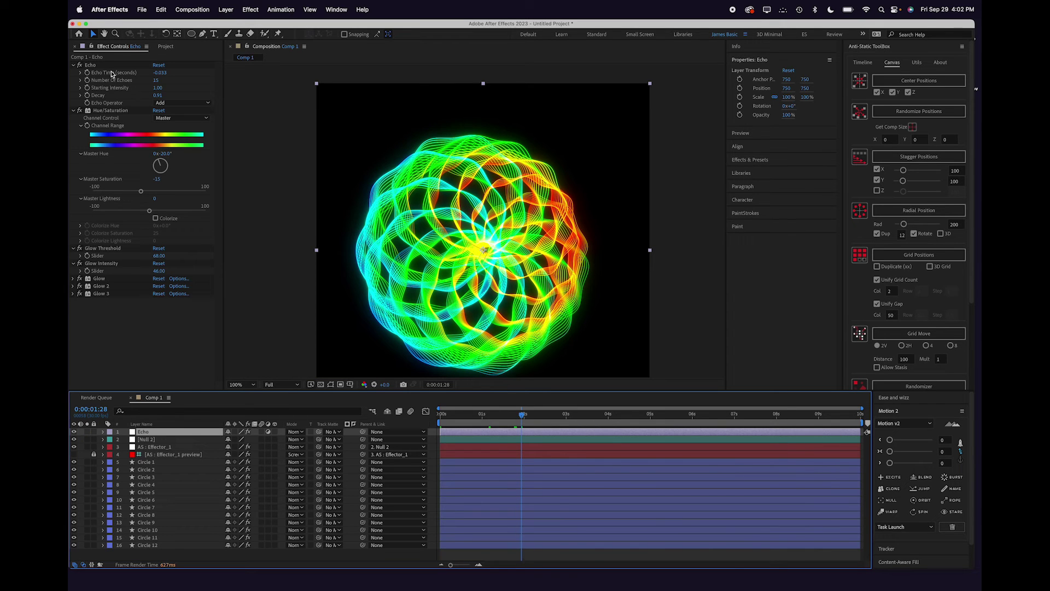
{"action": "left_click", "coordinate": [159, 72]}
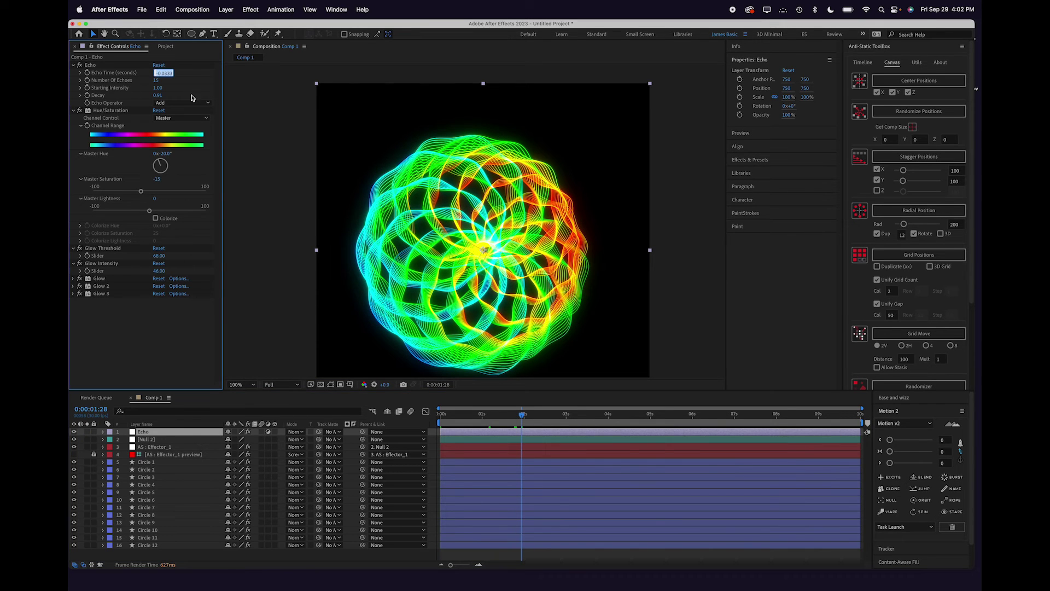
{"action": "left_click", "coordinate": [438, 418]}
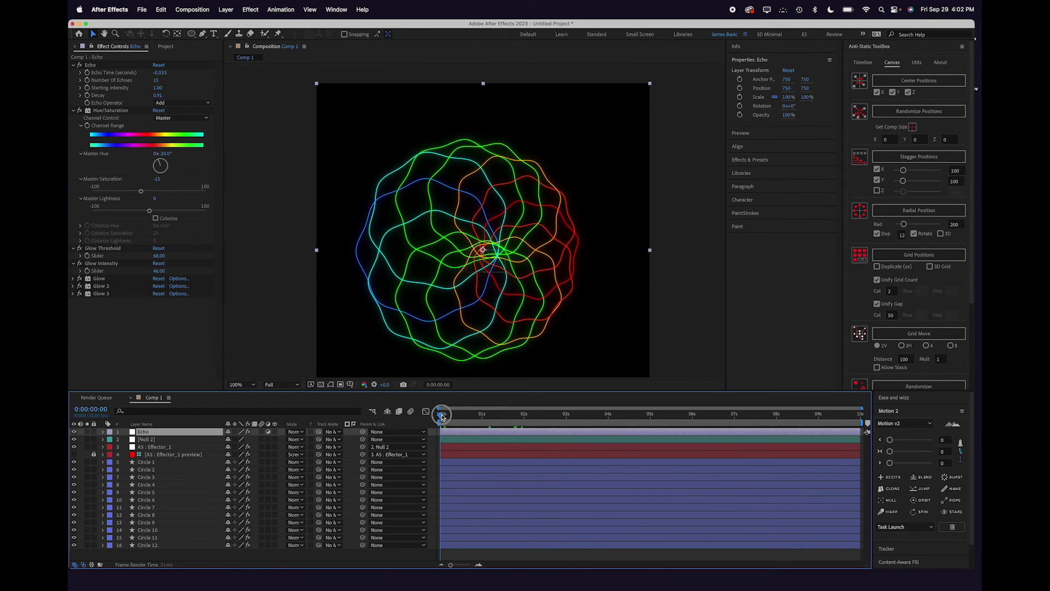
{"action": "left_click_drag", "start_coordinate": [442, 417], "coordinate": [446, 416]}
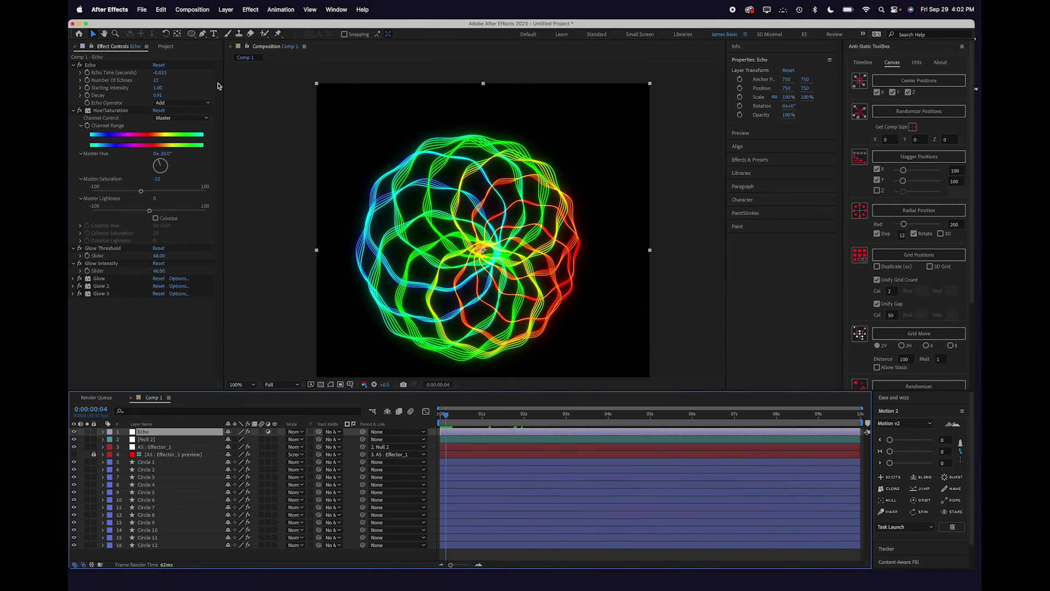
{"action": "left_click", "coordinate": [163, 73]}
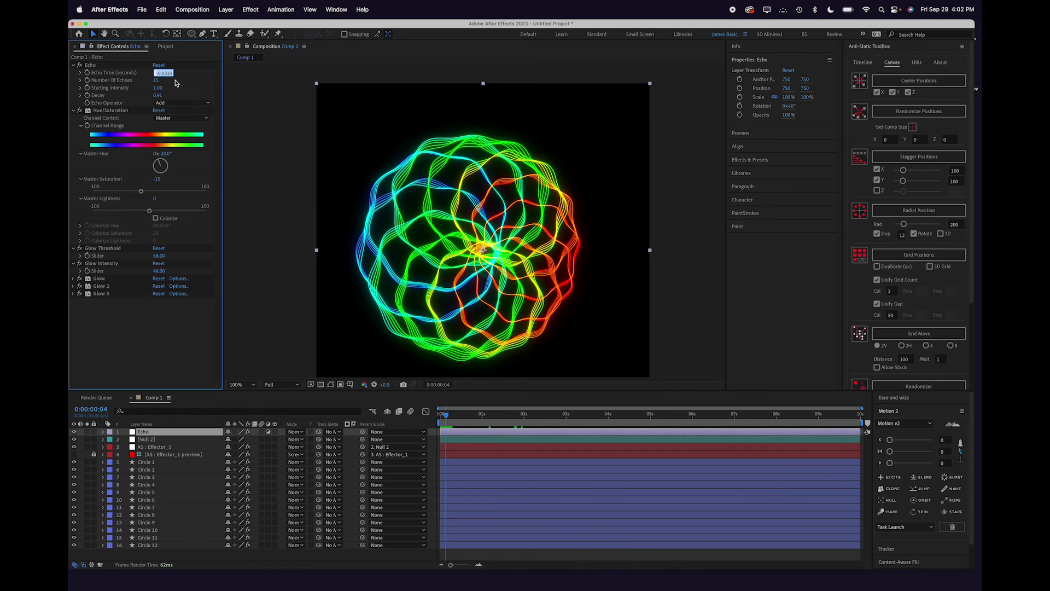
{"action": "type", "text": ".05"}
{"action": "key", "text": "Return"}
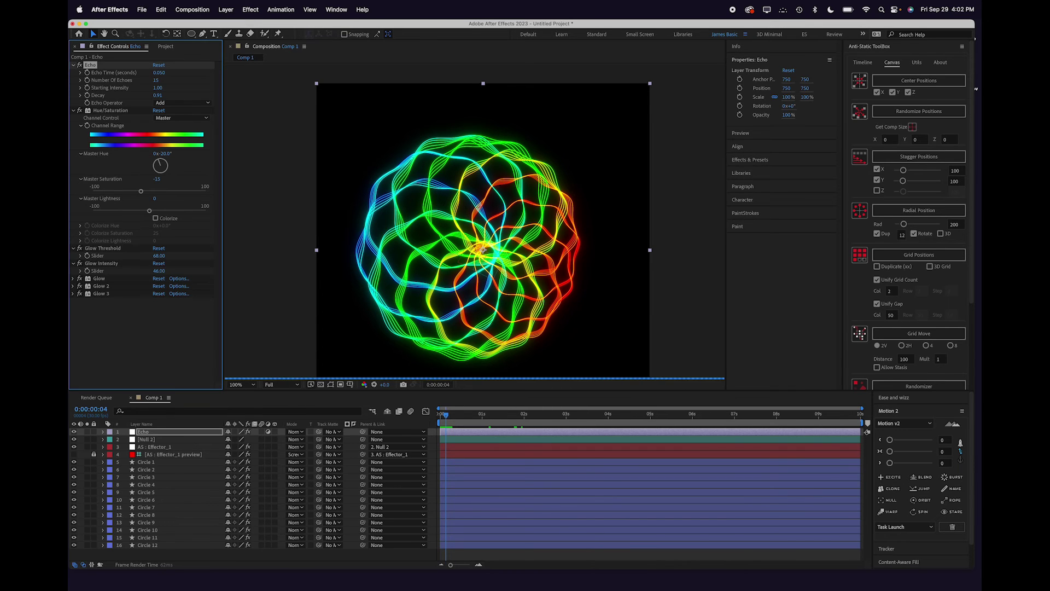
Lower Echo Time to 0.040 seconds and check the trails at 1:23 and 1:17
{"action": "left_click", "coordinate": [515, 414]}
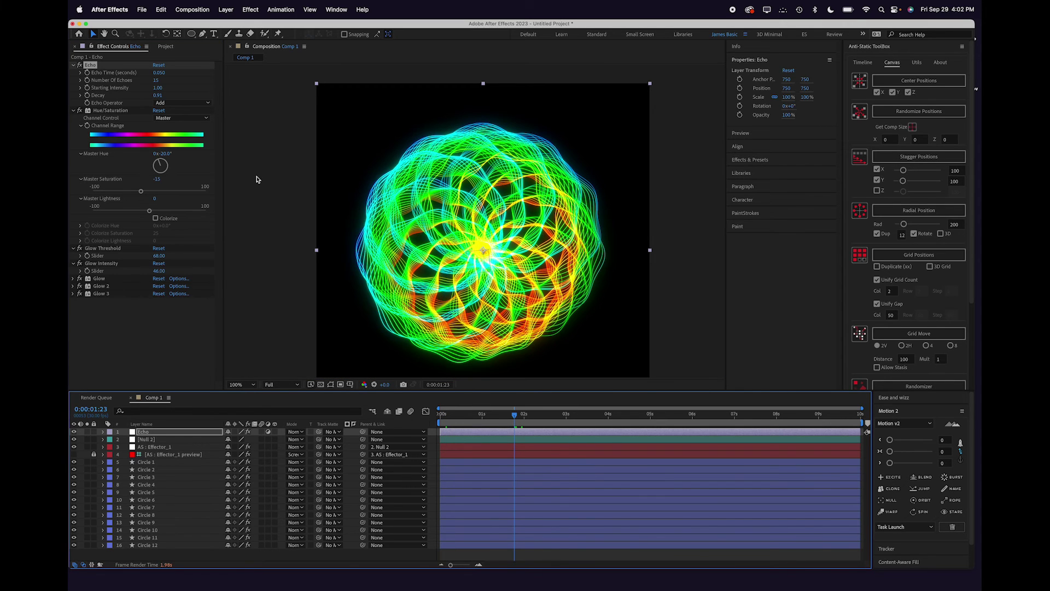
{"action": "left_click", "coordinate": [158, 73]}
{"action": "key", "text": "Right"}
{"action": "type", "text": "4"}
{"action": "key", "text": "Return"}
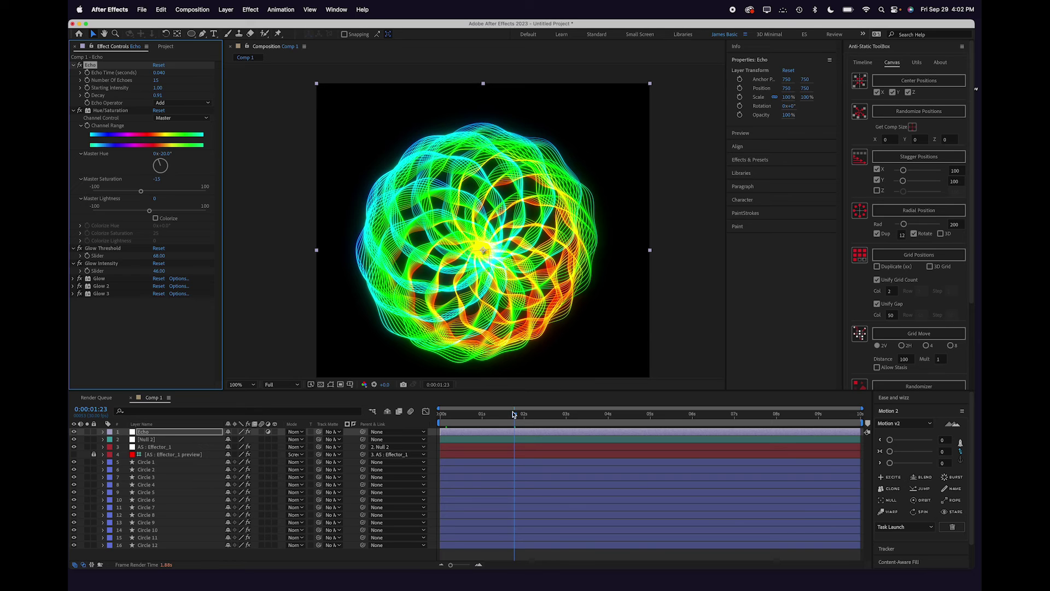
{"action": "left_click_drag", "start_coordinate": [513, 415], "coordinate": [399, 419]}
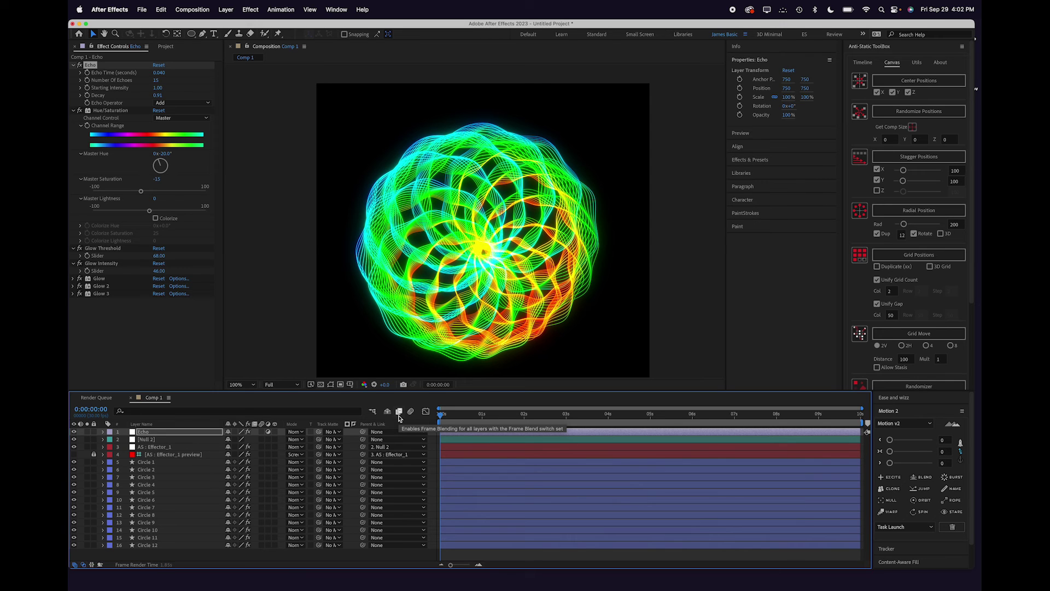
Start Spacebar playback to watch the glowing rainbow spirograph with its echo trails
{"action": "key", "text": "space"}
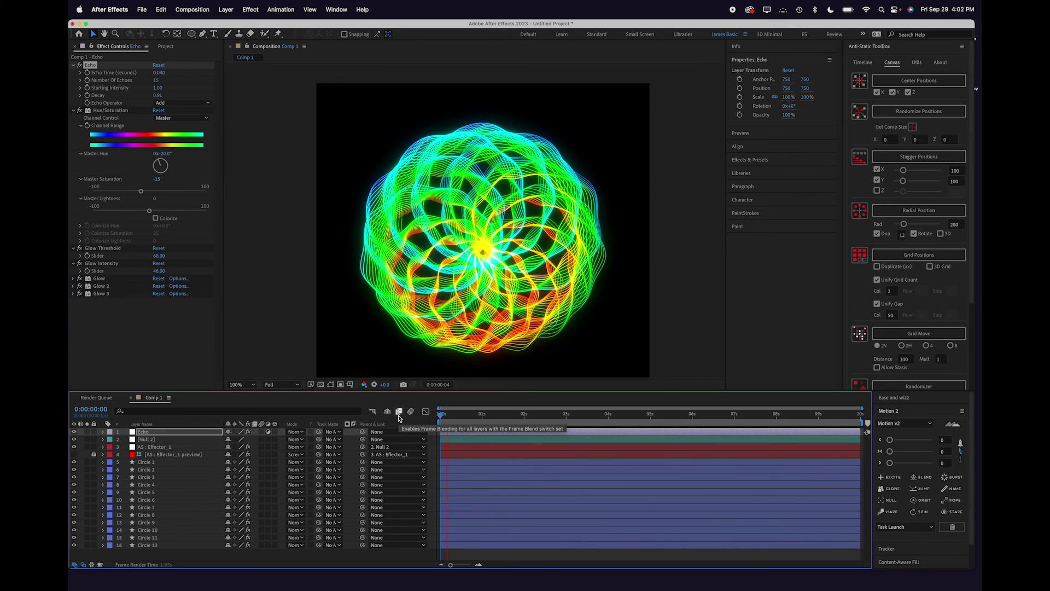